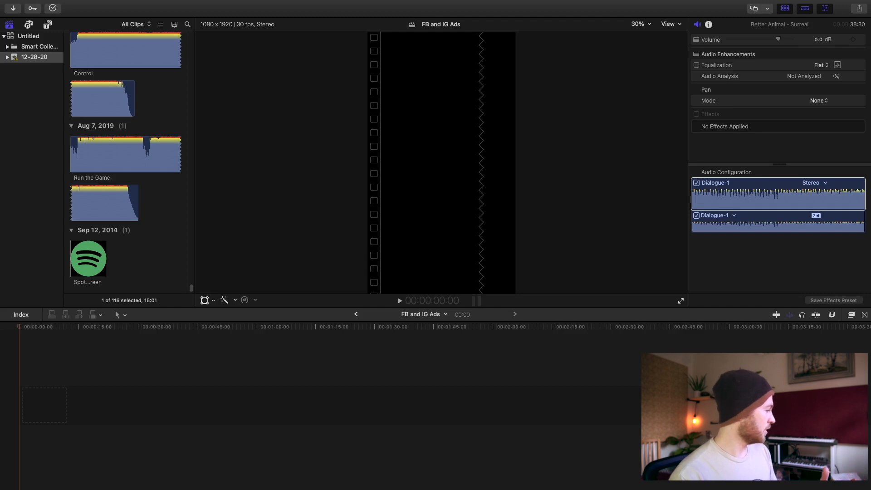
Step: Add the song Better Animal - Surreal at the start of the empty FB and IG Ads timeline and move the playhead to about 30 seconds
drag(267, 320, 29, 406)
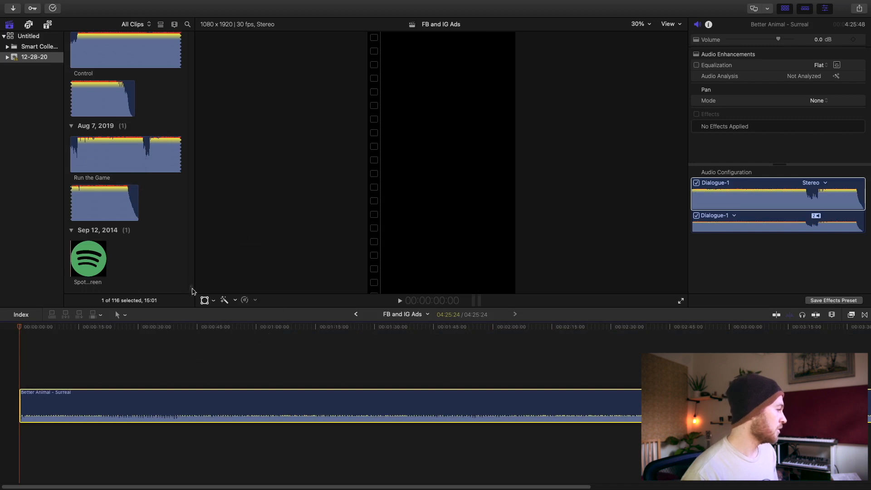
click(139, 369)
click(152, 410)
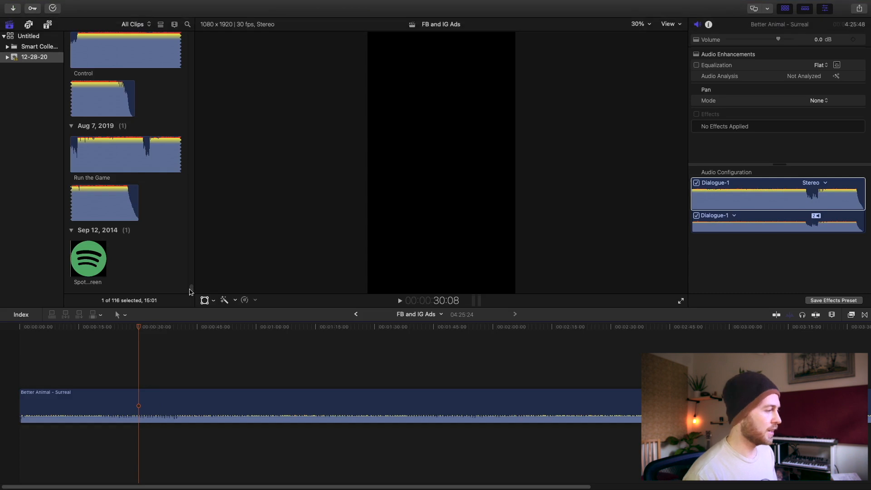
Step: Open the existing 24 fps vertical ad project and examine its layered clips IMG_8784 and IMG_9226 near the start
scroll(190, 291, up, 1)
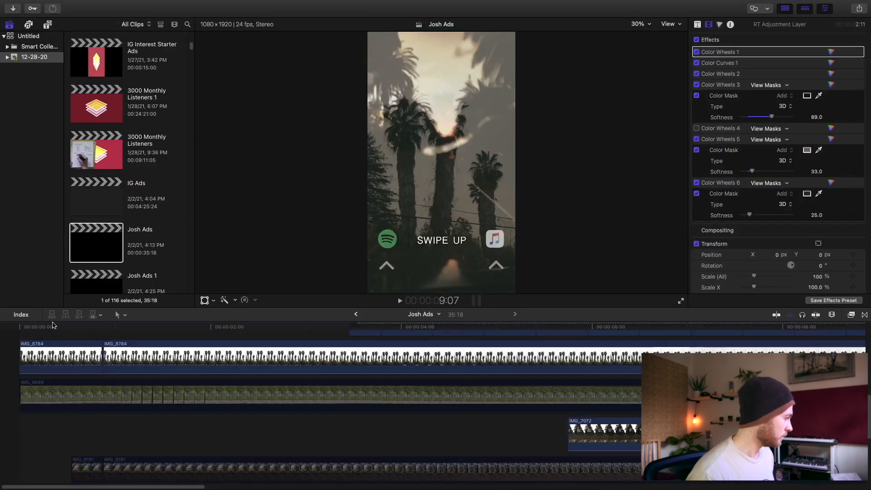
key(Home)
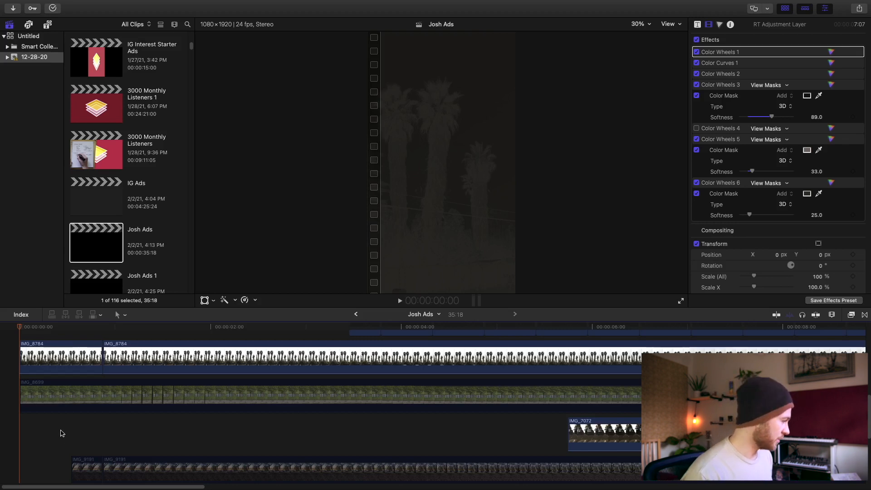
click(200, 355)
key(space)
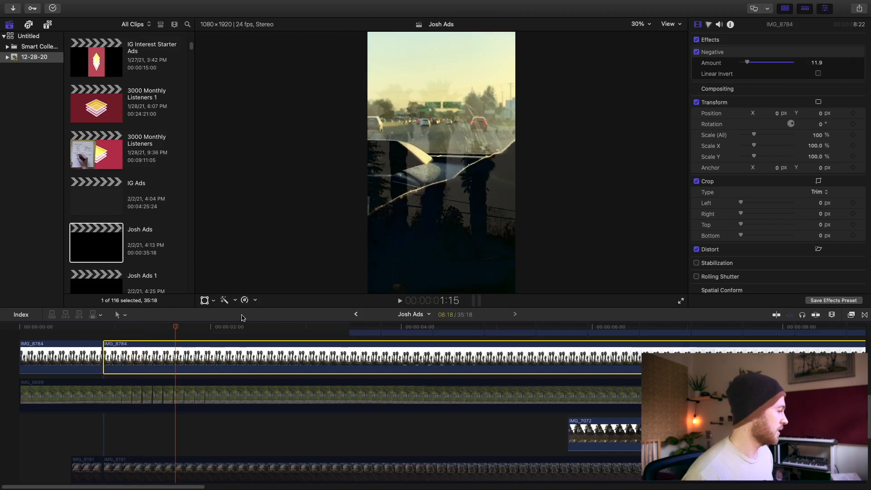
scroll(248, 353, down, 5)
click(204, 410)
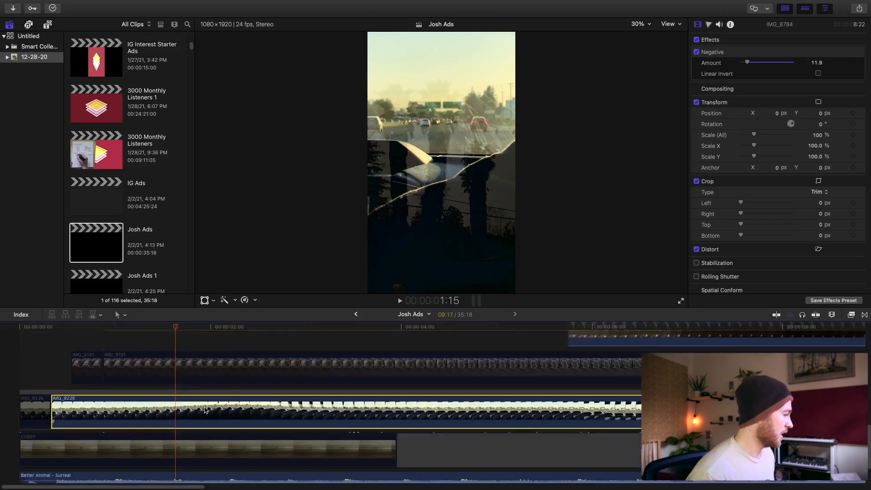
Step: Play the ad from its beginning to about 16 seconds
key(Home)
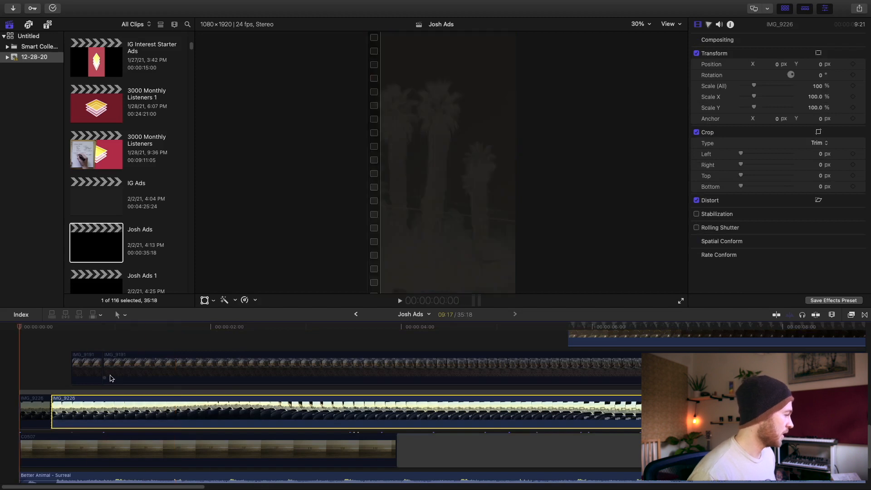
scroll(111, 374, down, 2)
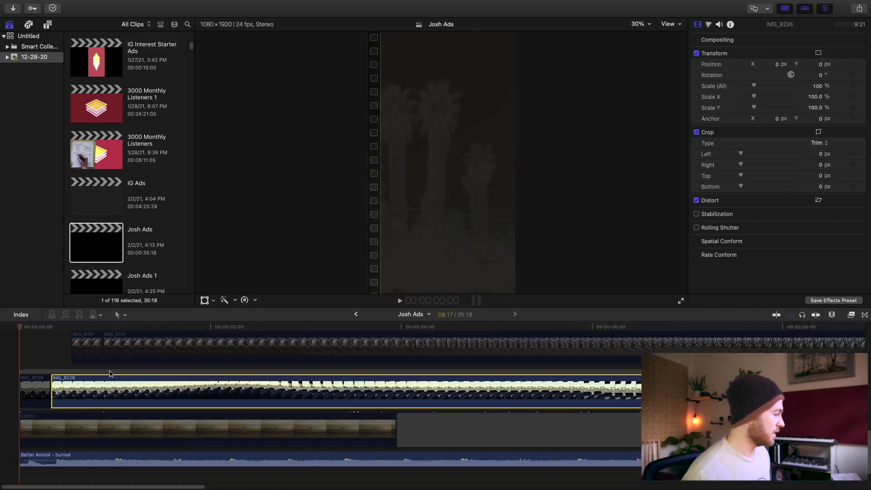
key(space)
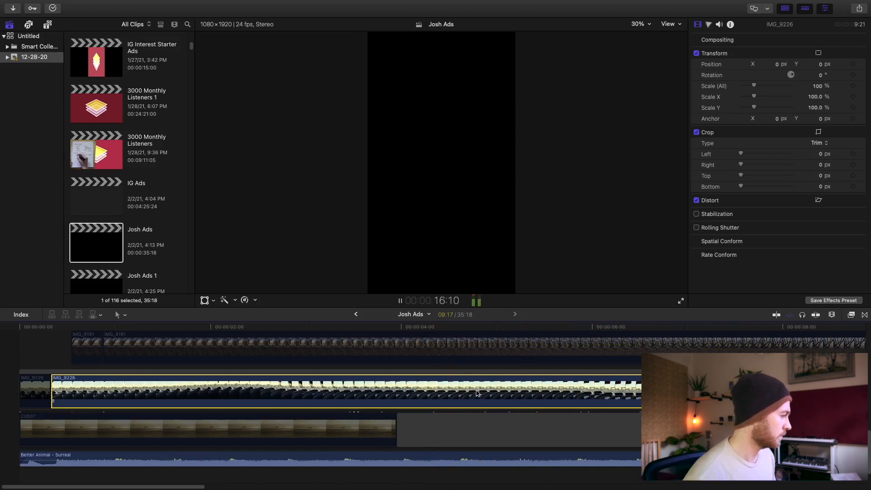
key(space)
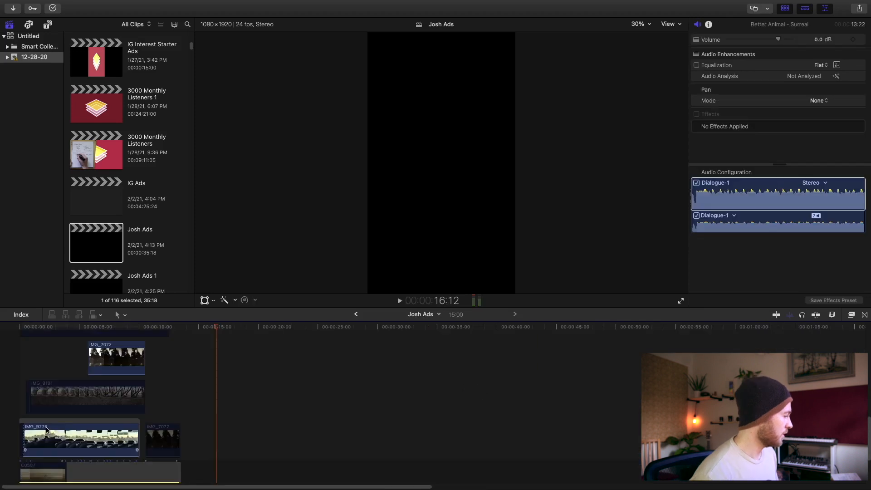
Step: Examine the ad's stacked footage, arrow, title and streaming-logo layers across the timeline
scroll(86, 420, up, 4)
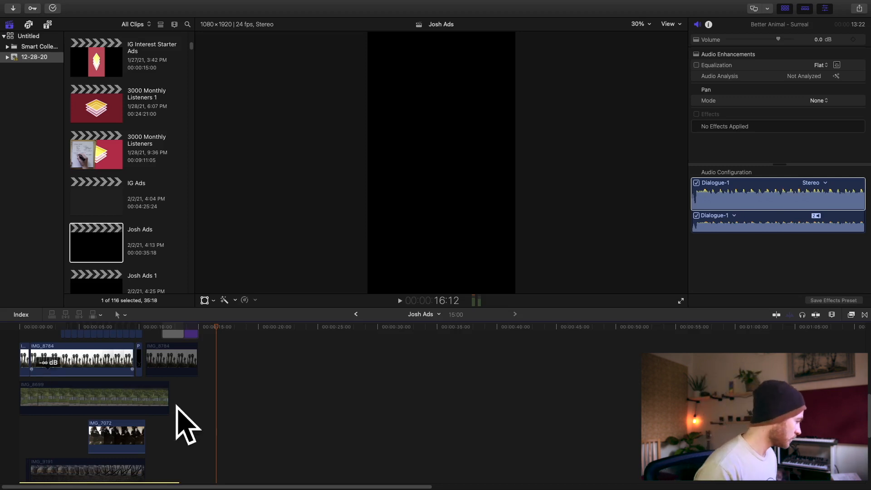
scroll(229, 368, up, 3)
click(232, 368)
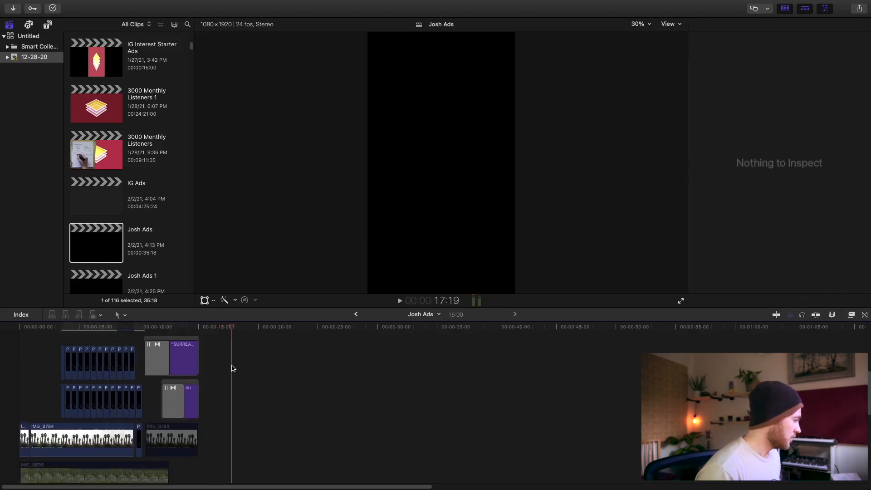
scroll(176, 418, up, 3)
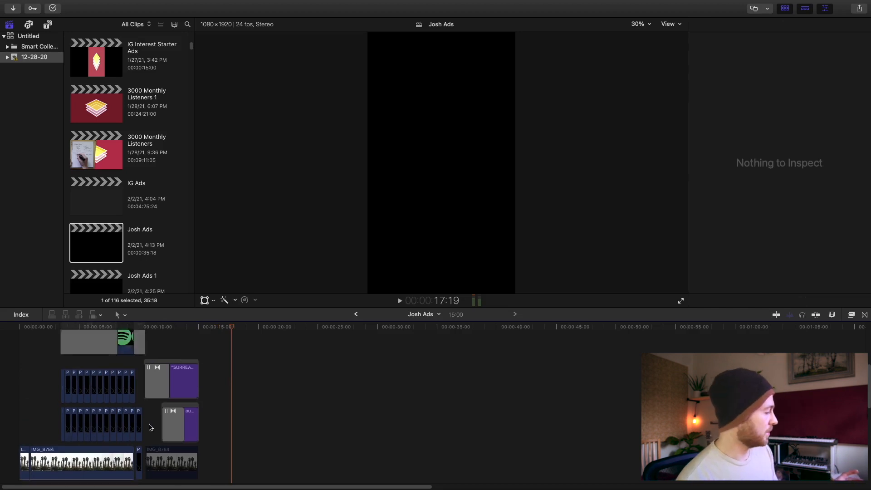
scroll(176, 418, up, 3)
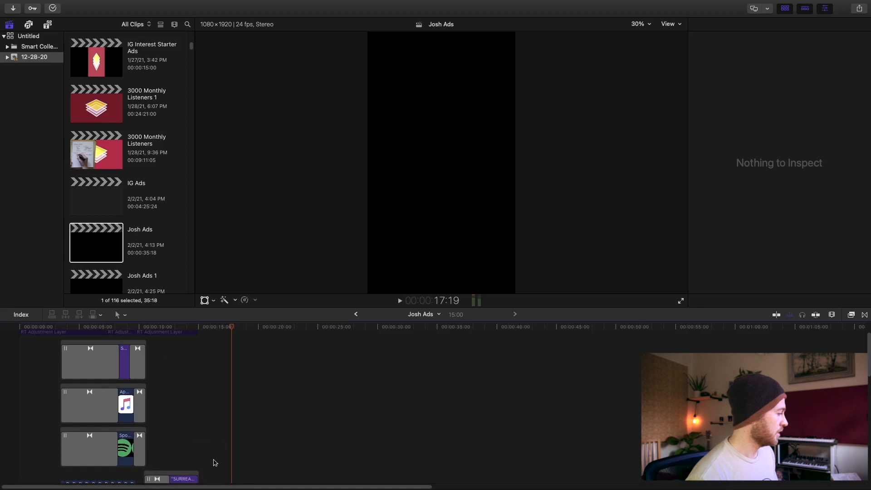
Step: Inspect the Spotify icon and one animated arrow clip, previewing the SWIPE UP overlay at about 9, 6 and 5 seconds
click(124, 447)
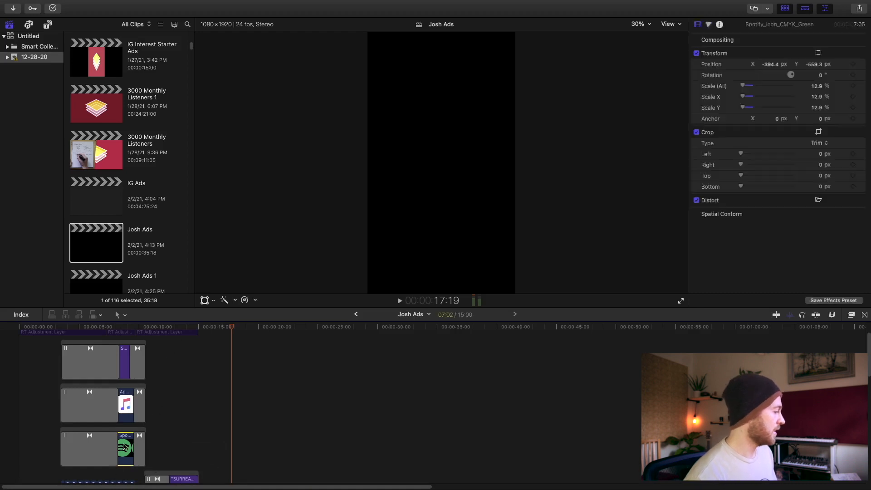
click(126, 327)
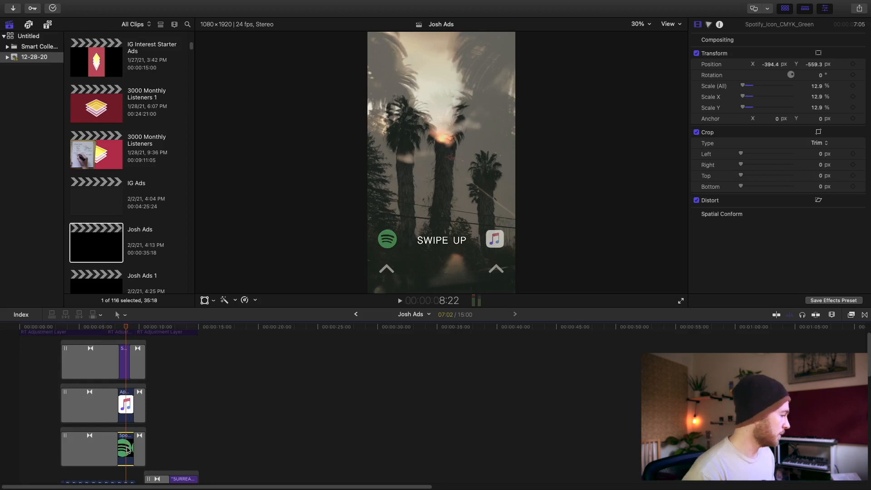
click(58, 327)
drag(58, 326, 96, 325)
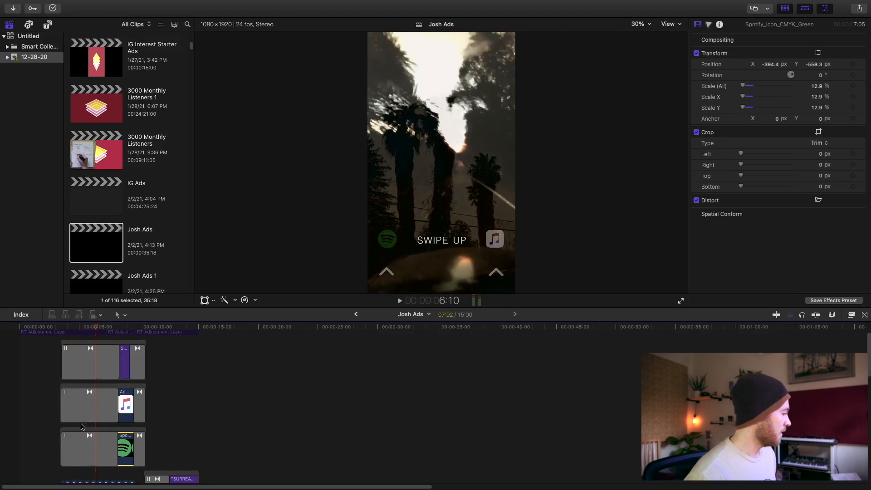
scroll(81, 426, down, 3)
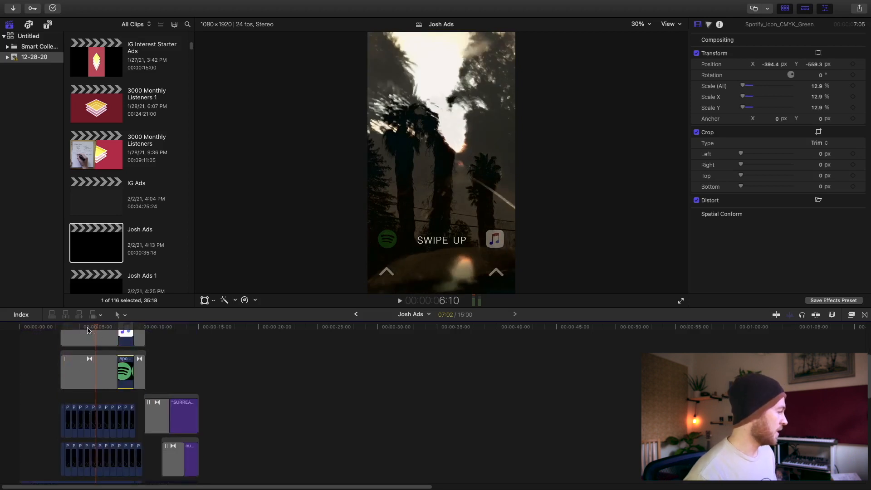
mouse_move(85, 326)
mouse_down()
mouse_move(63, 324)
mouse_move(85, 316)
mouse_up()
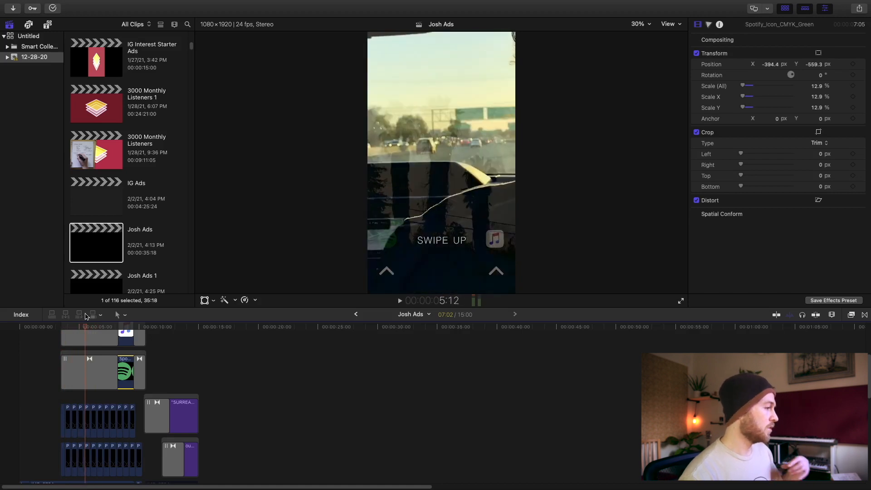
click(82, 413)
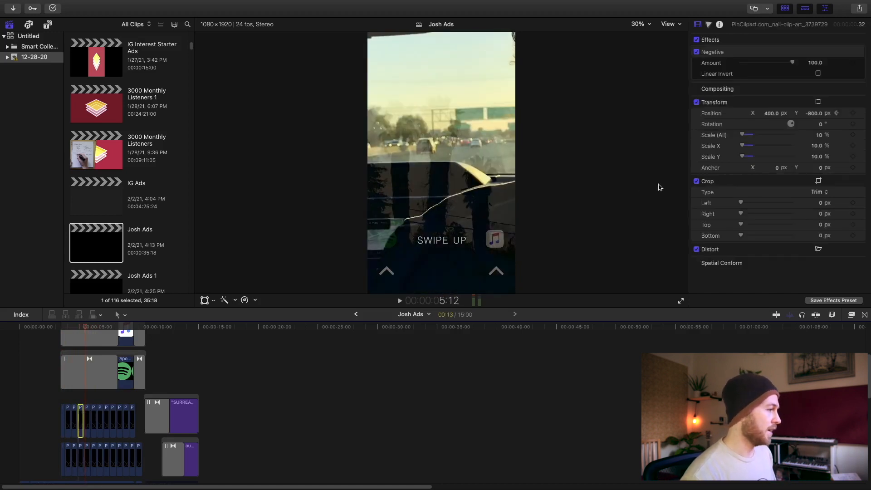
Step: Play the closing "SURREAL" out now title section, stopping at 13:17
click(58, 331)
click(142, 330)
key(space)
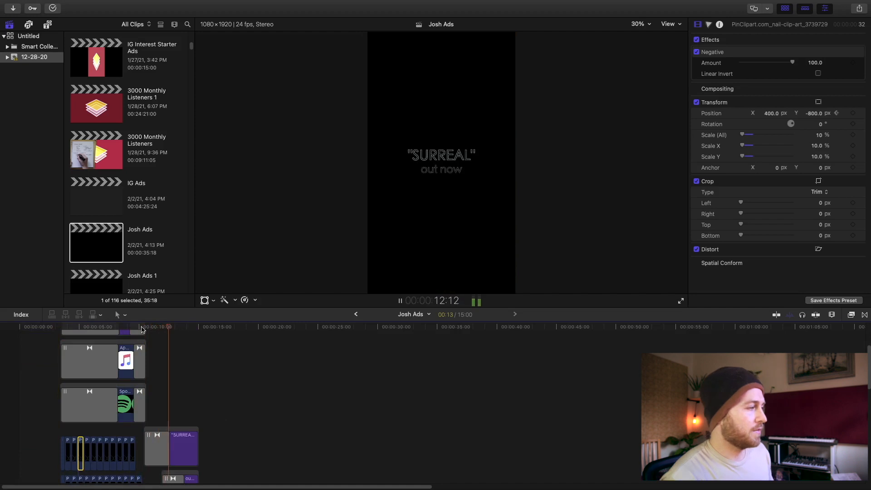
key(space)
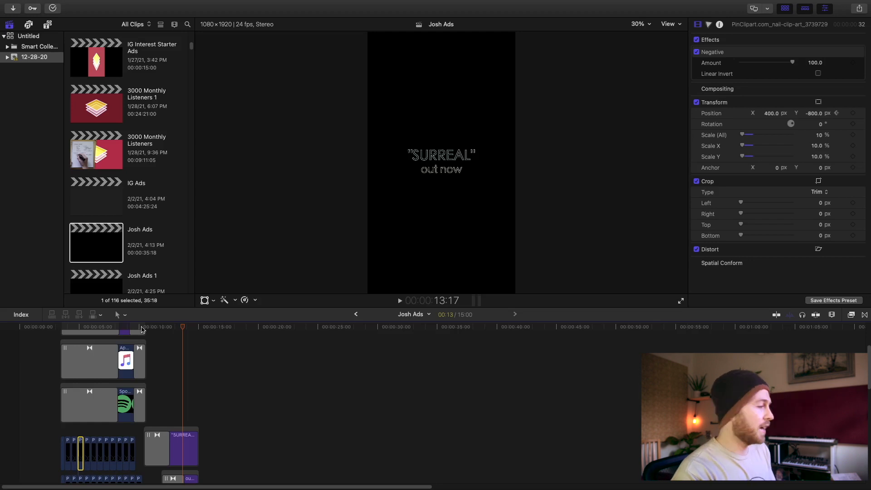
Step: Review the adjustment layers above the ad and scrub the footage from 1 second to about 10 seconds
scroll(153, 392, up, 4)
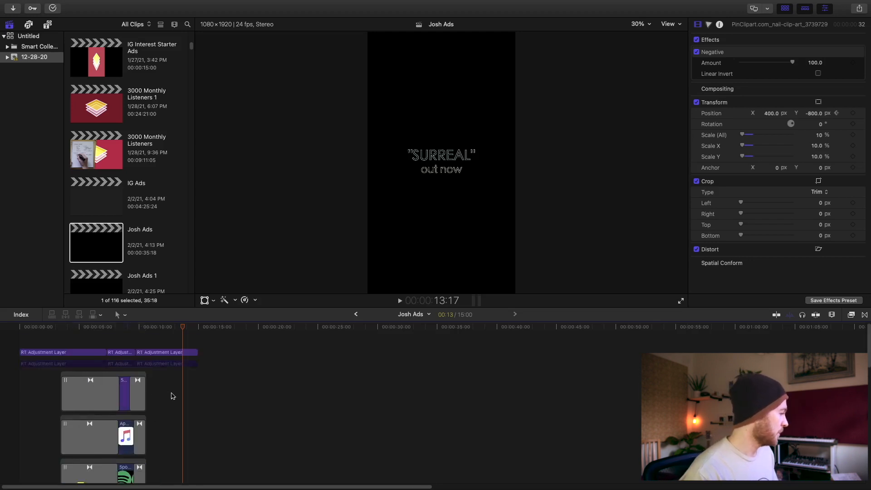
scroll(181, 396, down, 1)
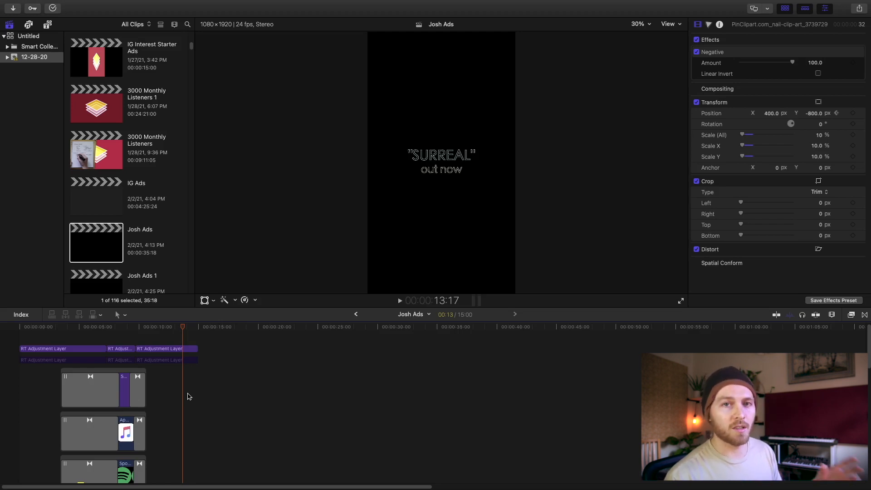
click(32, 328)
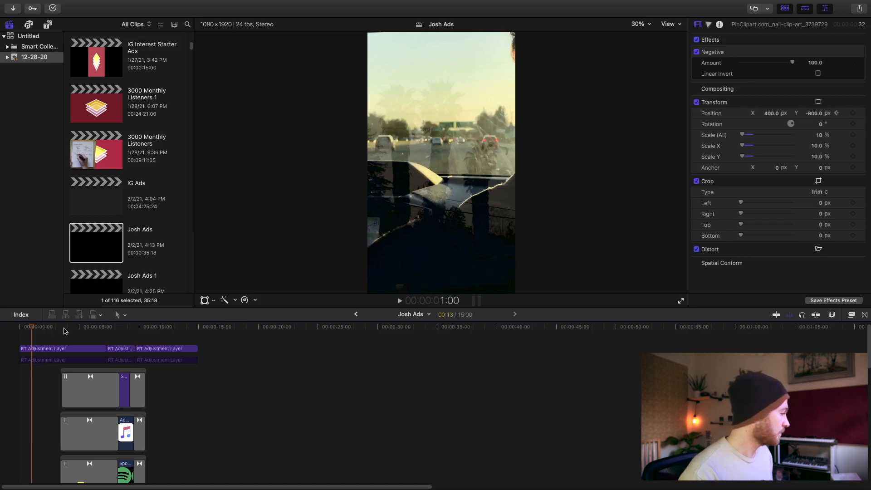
drag(126, 330, 143, 319)
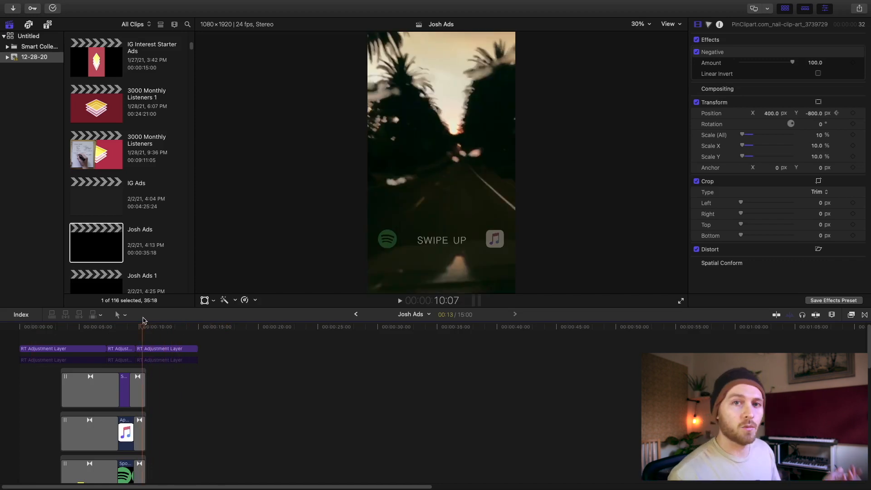
Step: Inspect the first RT Adjustment Layer's color effects and preview the graded opening footage around 1:15
key(Home)
click(35, 353)
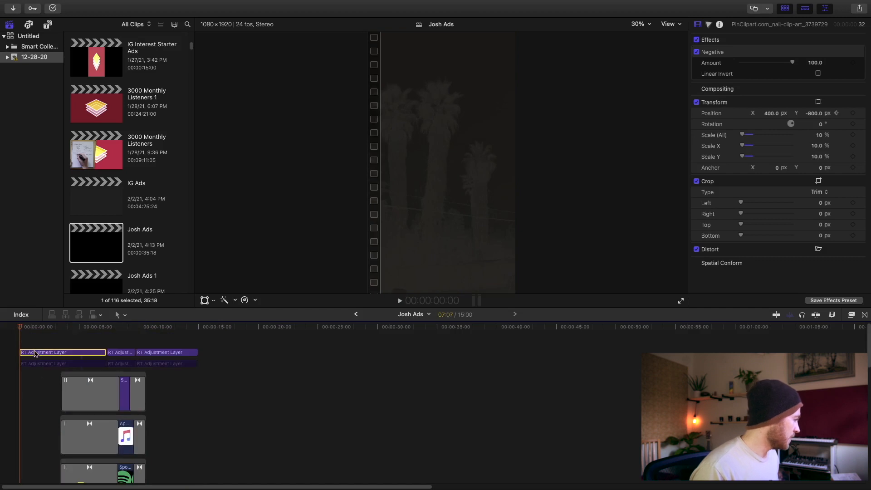
click(34, 326)
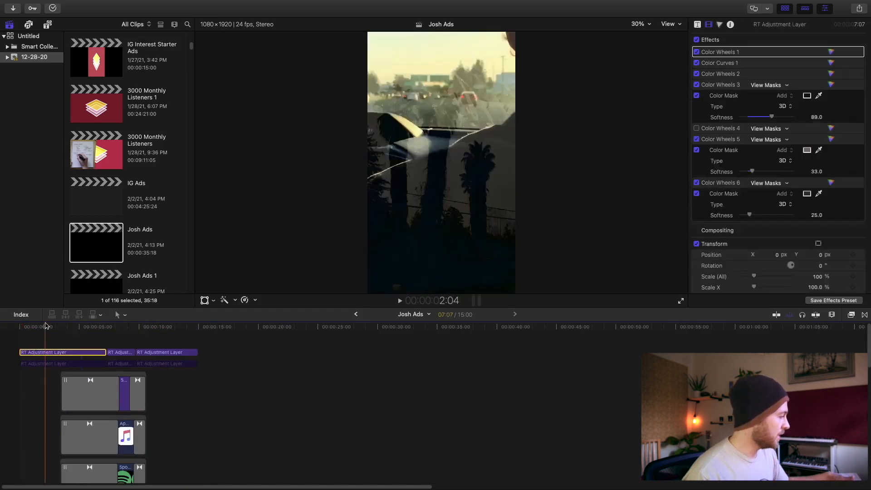
drag(34, 326, 40, 325)
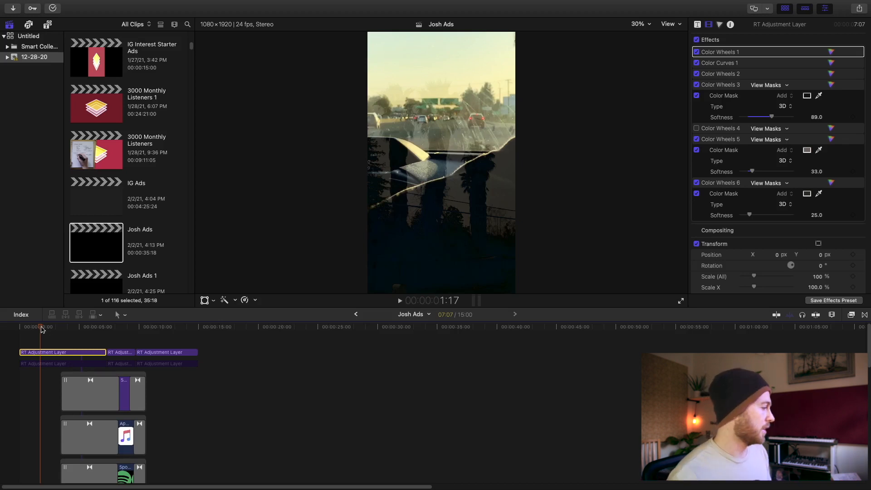
mouse_move(42, 330)
mouse_down()
mouse_move(18, 330)
mouse_move(39, 329)
mouse_up()
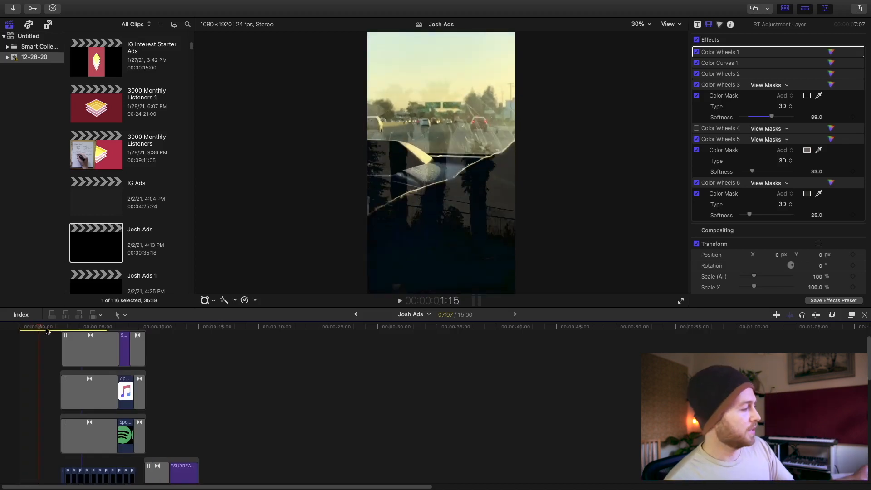
Step: Start a master file export of the ad project and title it Ad 1
scroll(192, 348, down, 3)
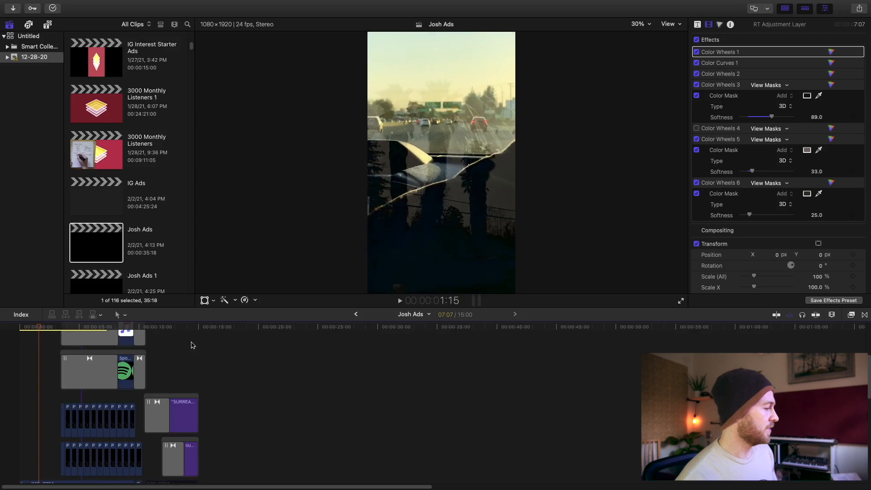
mouse_move(108, 3)
click(78, 5)
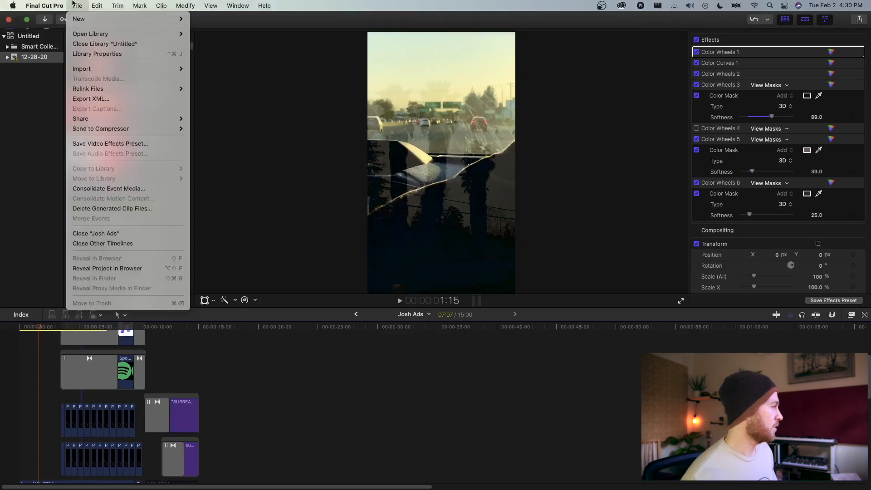
mouse_move(104, 118)
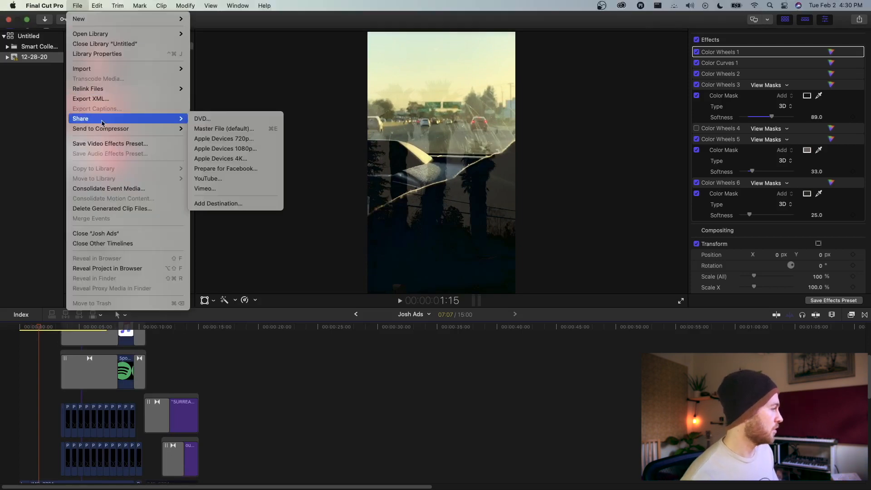
click(229, 127)
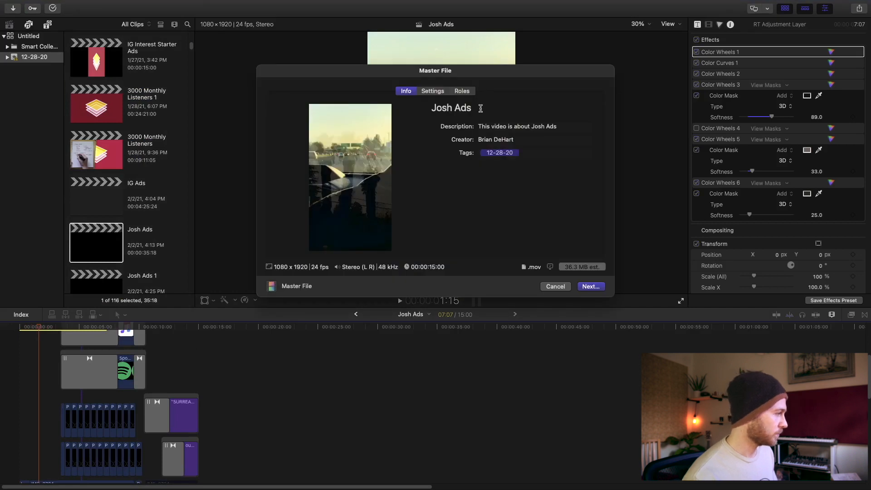
click(480, 108)
key(BackSpace)
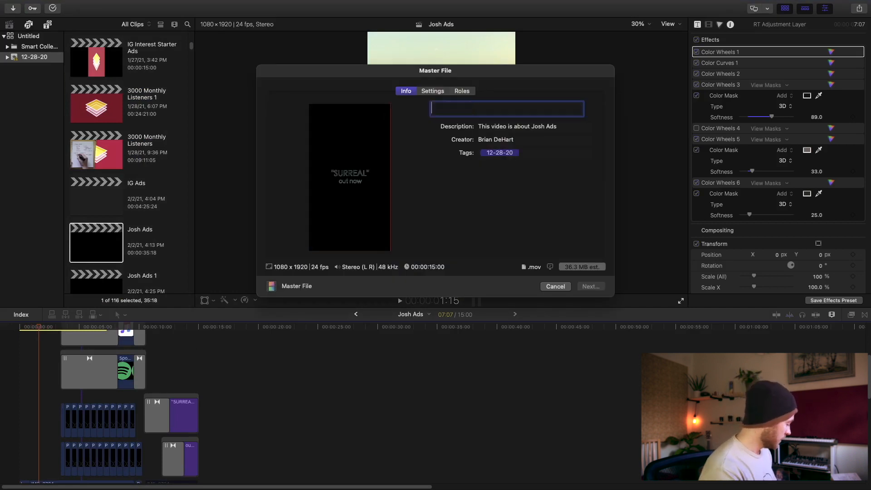
text(Ad 1)
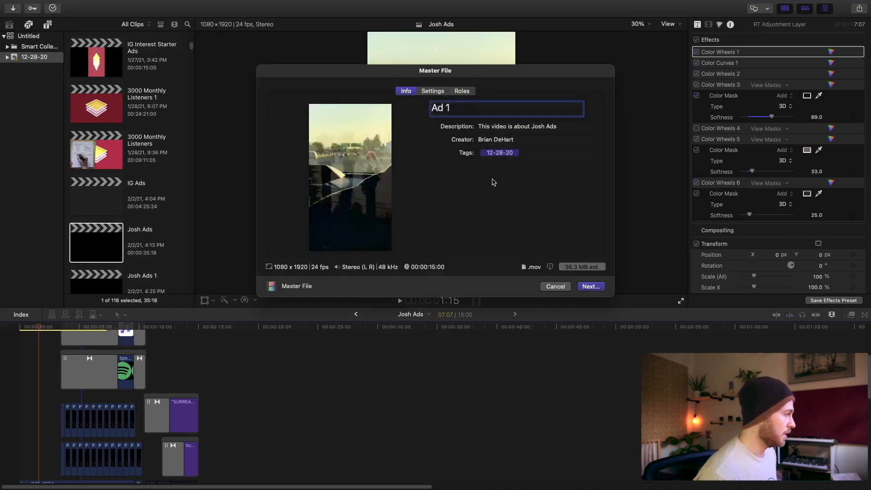
Step: Review the master file's export settings and video codec choices, and close the export without saving a file
click(443, 92)
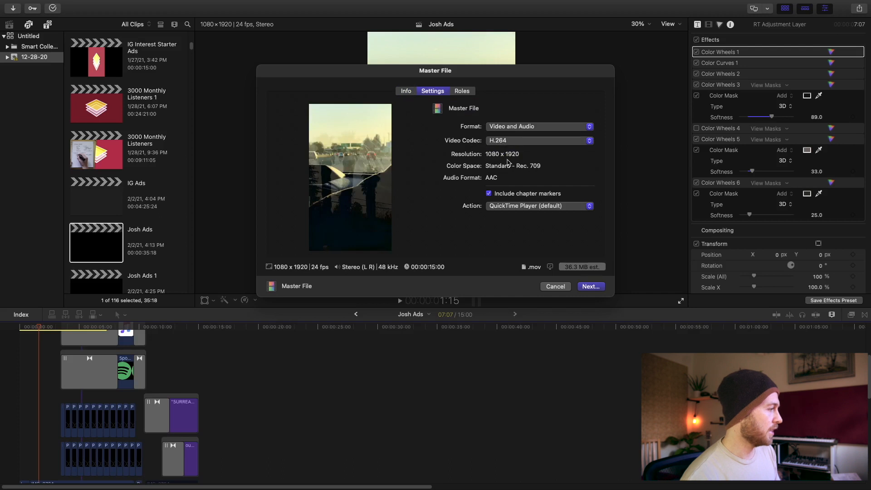
click(520, 144)
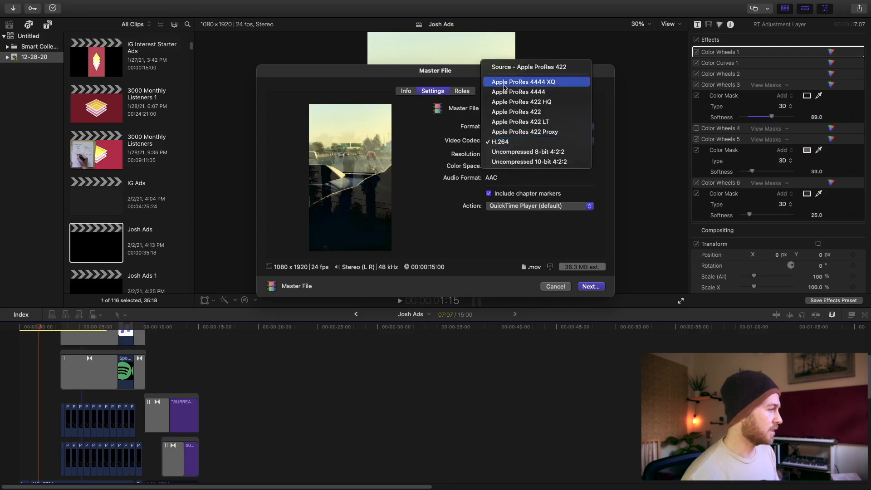
click(443, 183)
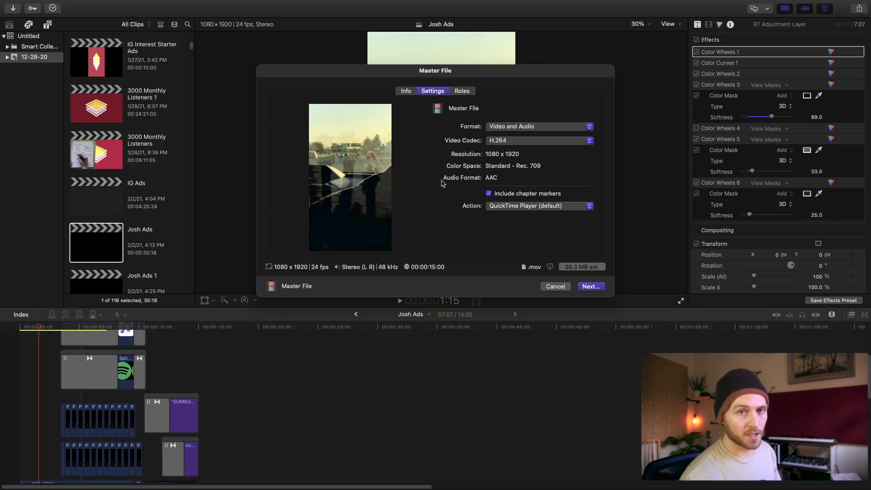
click(553, 287)
Step: Disable the SWIPE UP title and the Apple Music and Spotify icon clips together with their end gaps
scroll(314, 428, down, 5)
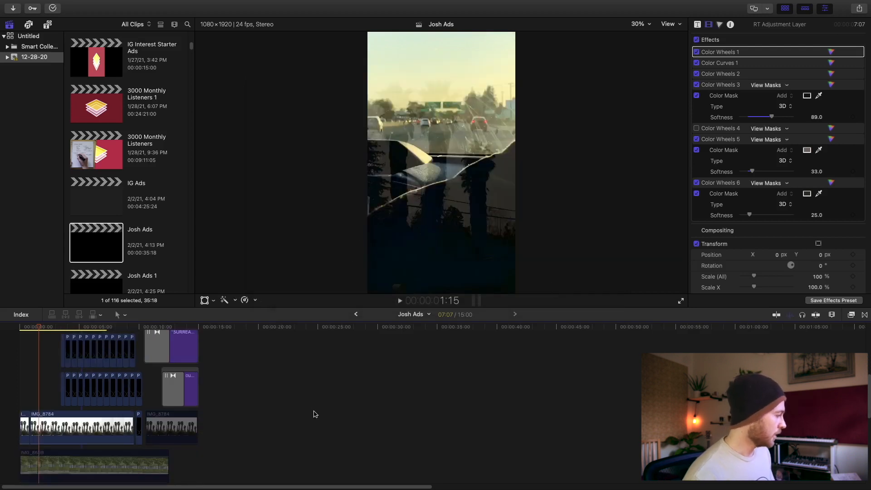
scroll(317, 416, up, 5)
scroll(318, 420, up, 3)
scroll(290, 405, down, 3)
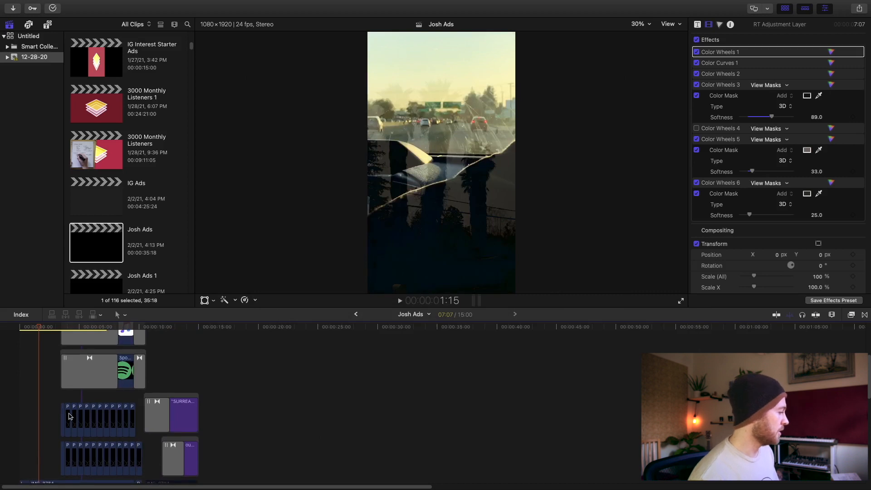
scroll(146, 372, up, 5)
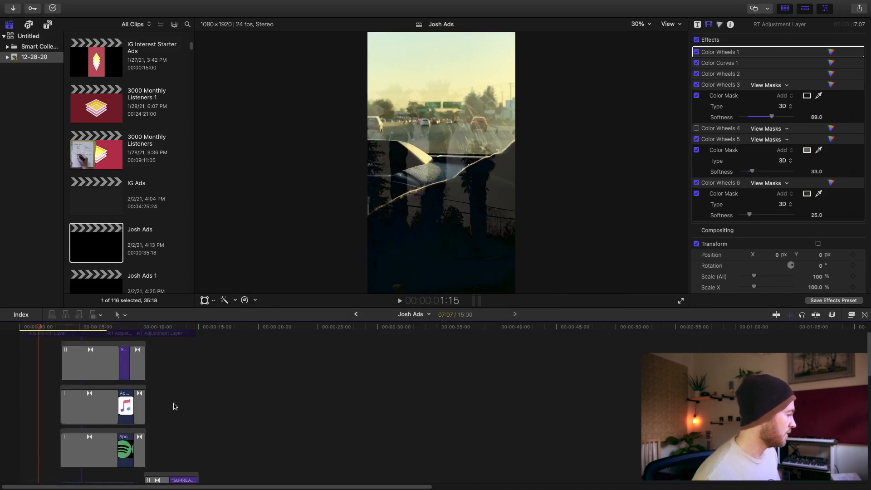
drag(173, 443, 107, 370)
scroll(176, 371, down, 5)
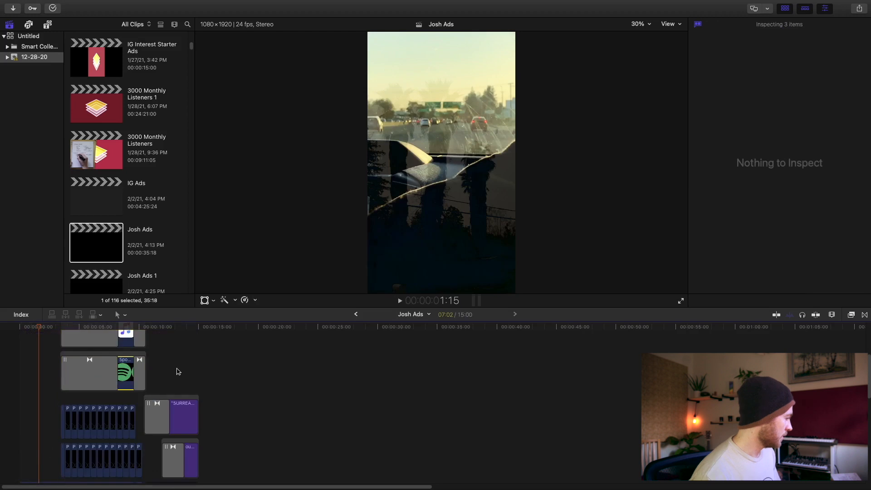
drag(177, 371, 121, 393)
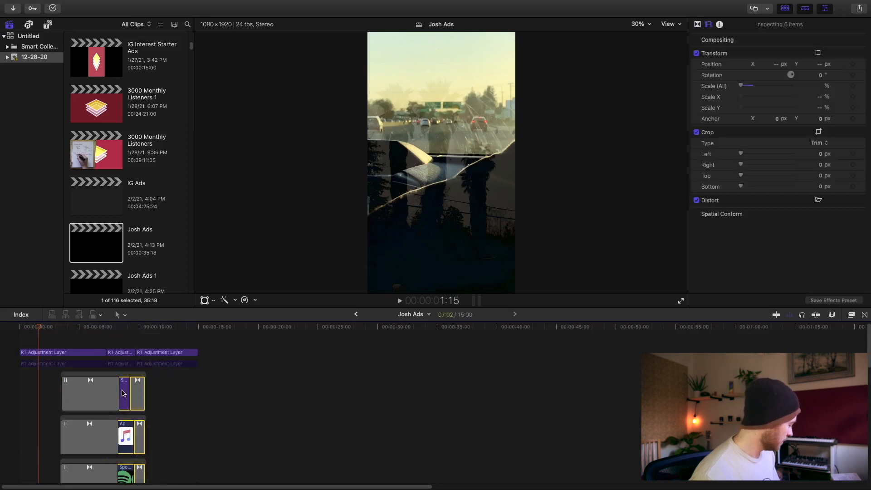
key(v)
scroll(128, 390, down, 6)
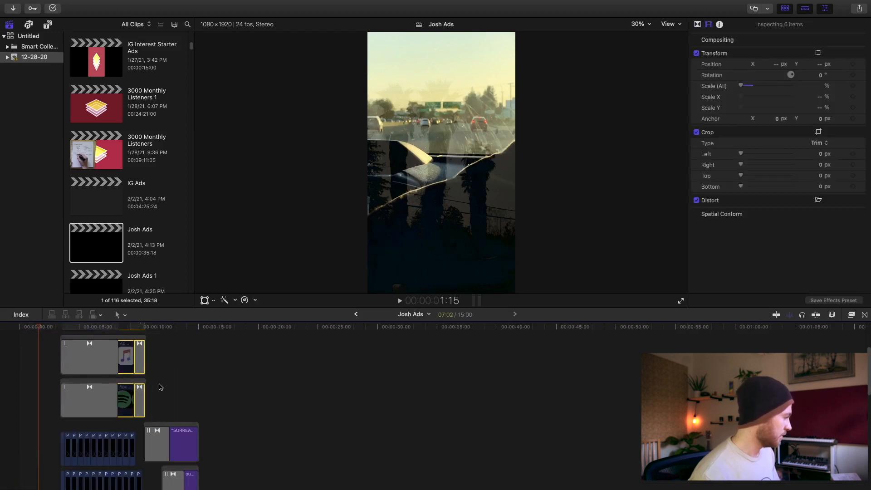
Step: Disable both rows of animated arrow clips and the single arrow clip beside IMG_8784, and preview the opening footage
drag(46, 387, 136, 438)
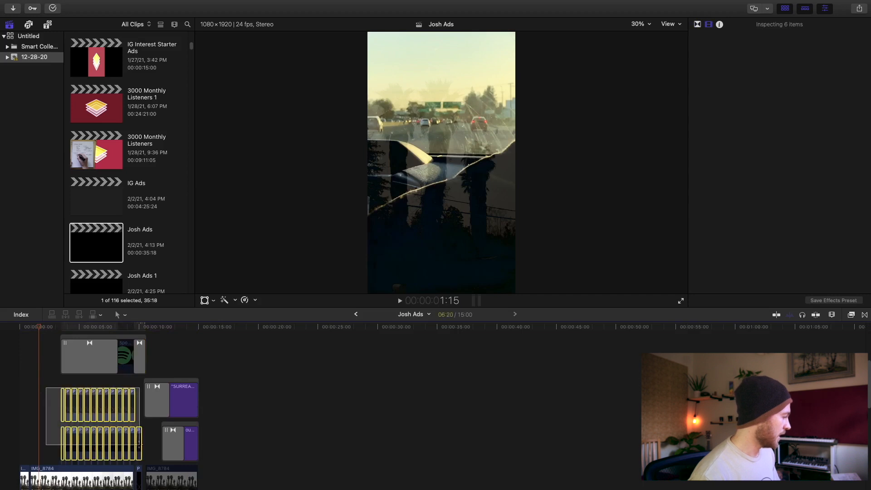
scroll(136, 435, down, 3)
click(139, 433)
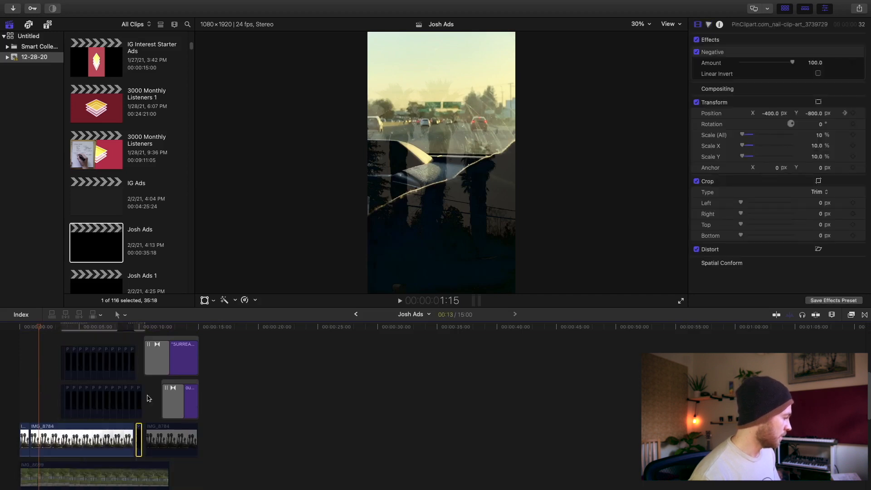
scroll(92, 385, down, 2)
scroll(92, 341, up, 5)
mouse_move(99, 326)
mouse_down()
mouse_move(55, 328)
mouse_move(95, 332)
mouse_up()
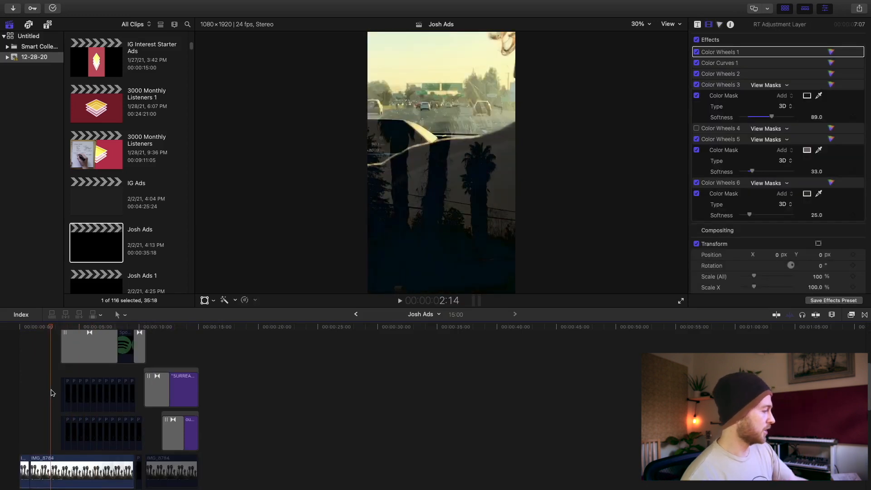
Step: Re-enable the SWIPE UP title, the Apple Music and Spotify icons and all the arrow clips
drag(51, 389, 116, 382)
scroll(153, 413, up, 3)
scroll(153, 414, up, 3)
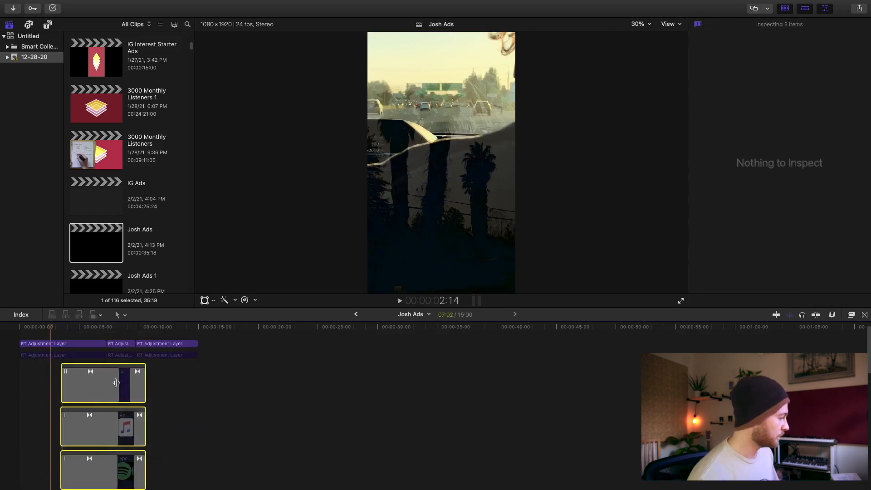
click(125, 423)
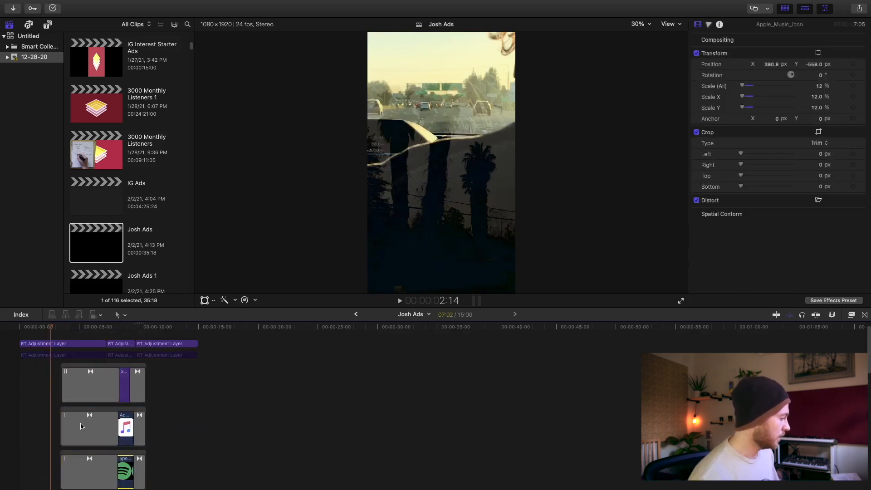
scroll(64, 404, down, 8)
click(139, 436)
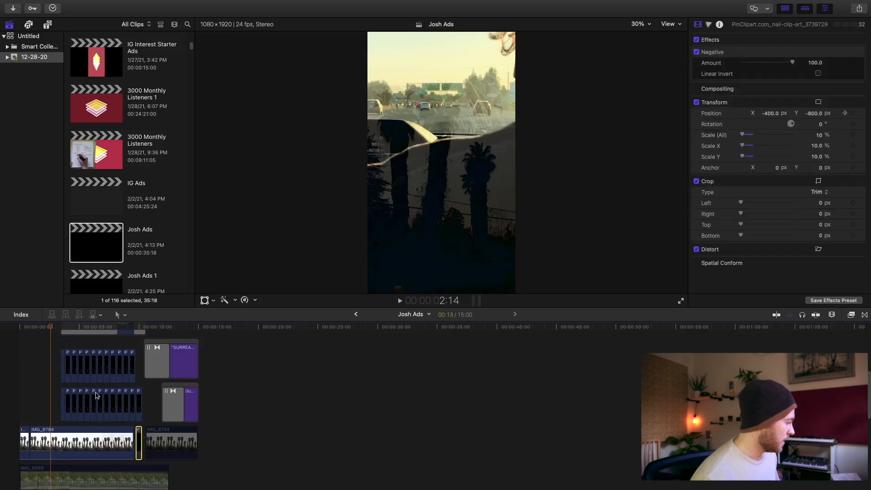
Step: Select the Better Animal - Surreal audio clip and play the ad from the start, stopping at 6:16 and on replay at 5:04
scroll(97, 397, down, 8)
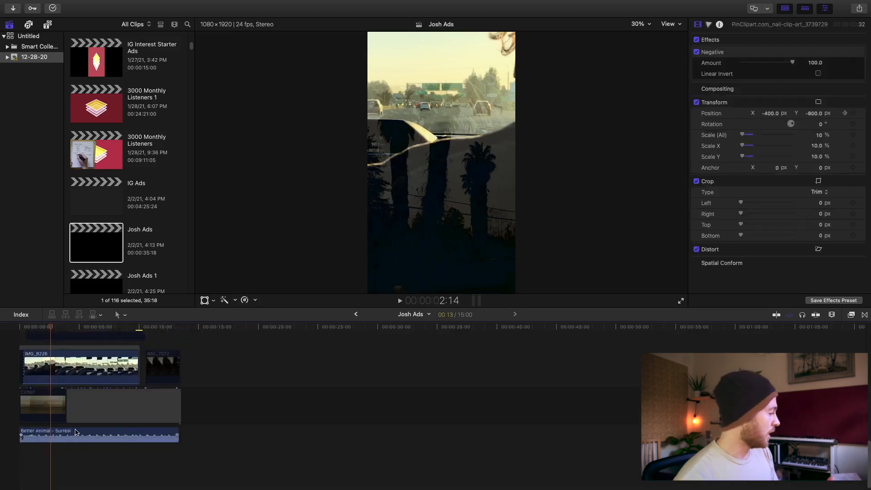
drag(177, 428, 869, 429)
key(super+equal)
key(super+equal)
click(19, 331)
key(space)
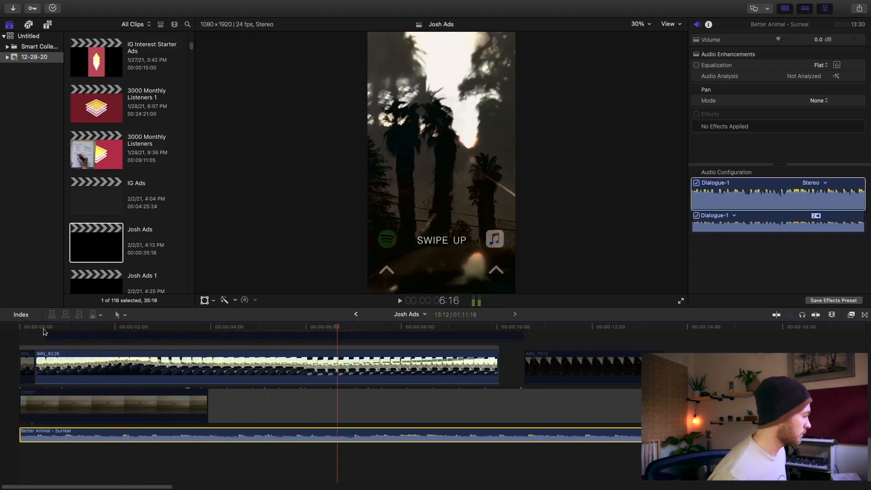
key(Home)
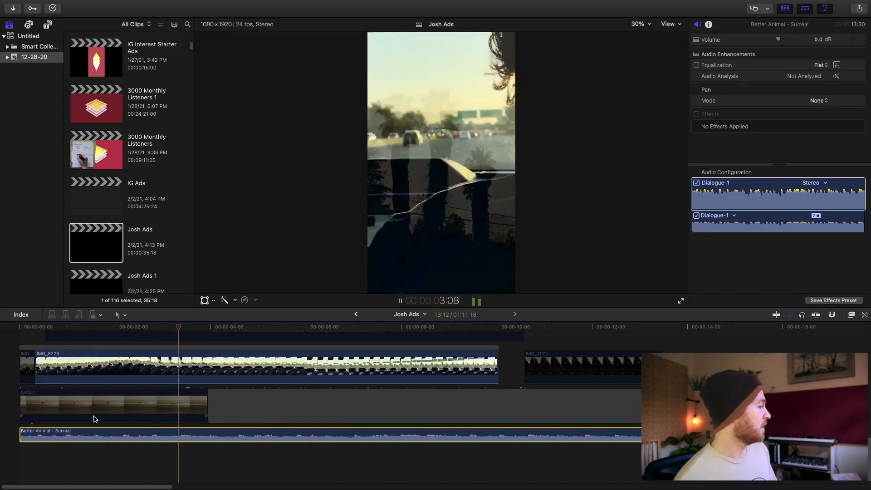
key(space)
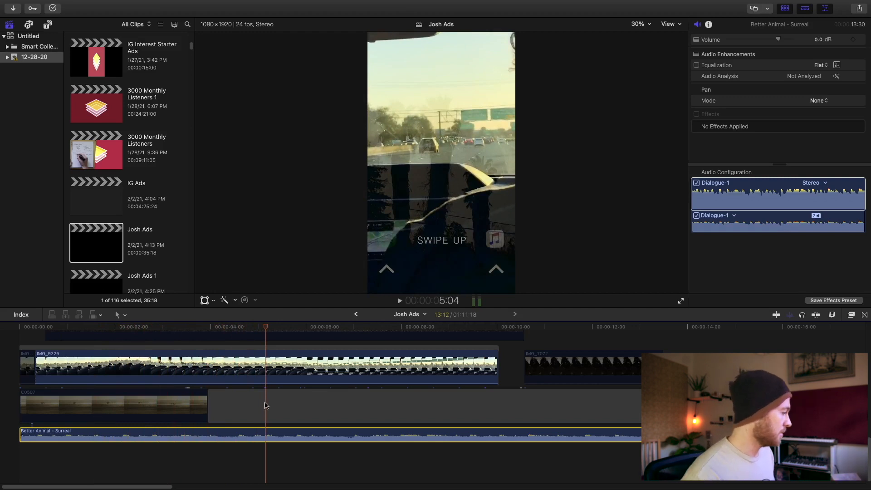
Step: Examine how the IMG_8784, IMG_7072, IMG_9191 and IMG_9226 footage clips are layered under the arrows
scroll(266, 405, up, 10)
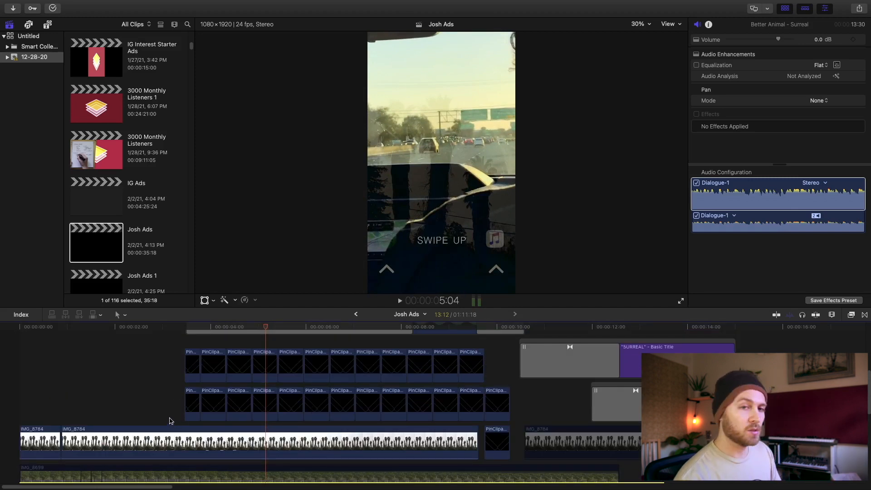
scroll(170, 421, down, 4)
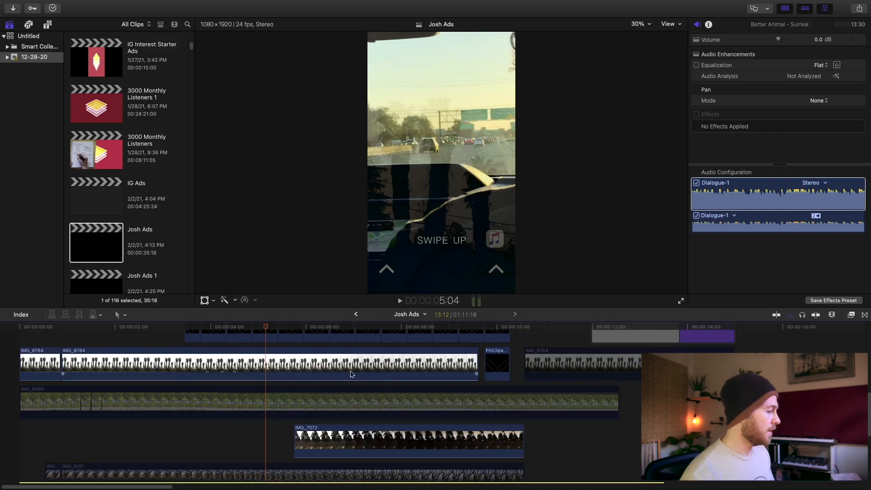
scroll(426, 374, down, 1)
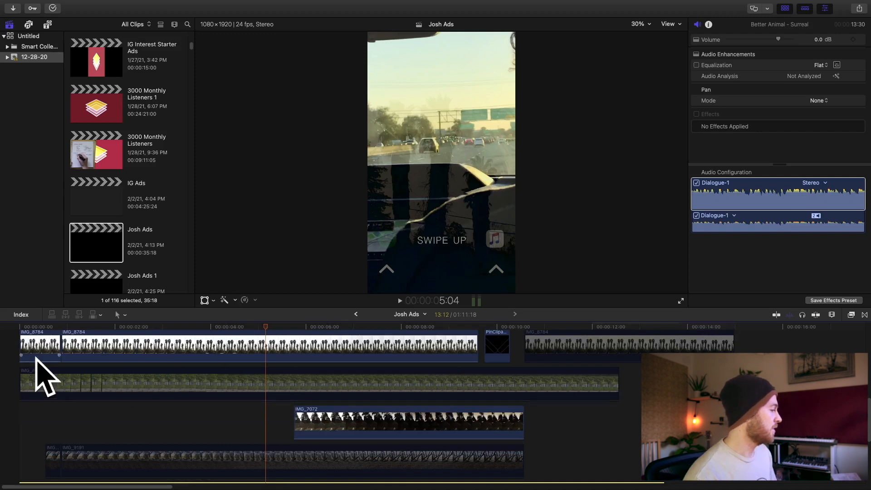
scroll(363, 399, down, 3)
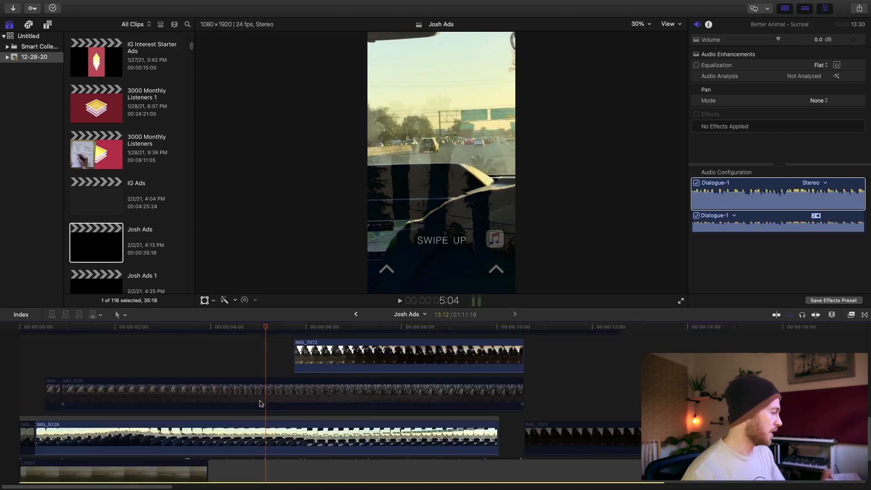
Step: Open the Josh Ads 1 project and play it from the start, stopping at 4:04
scroll(267, 404, up, 5)
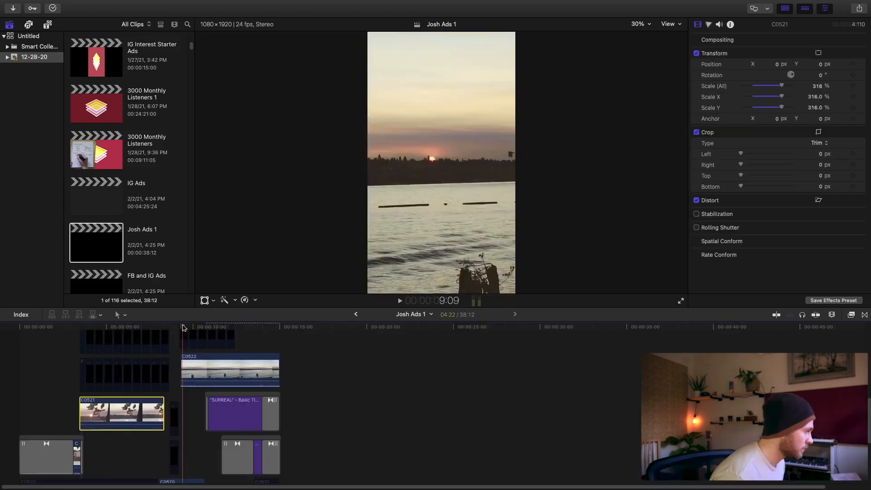
key(Home)
key(space)
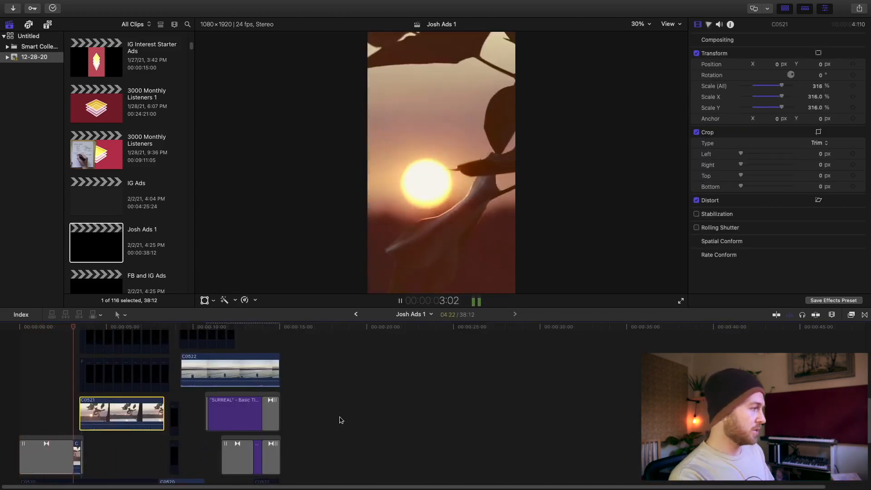
key(space)
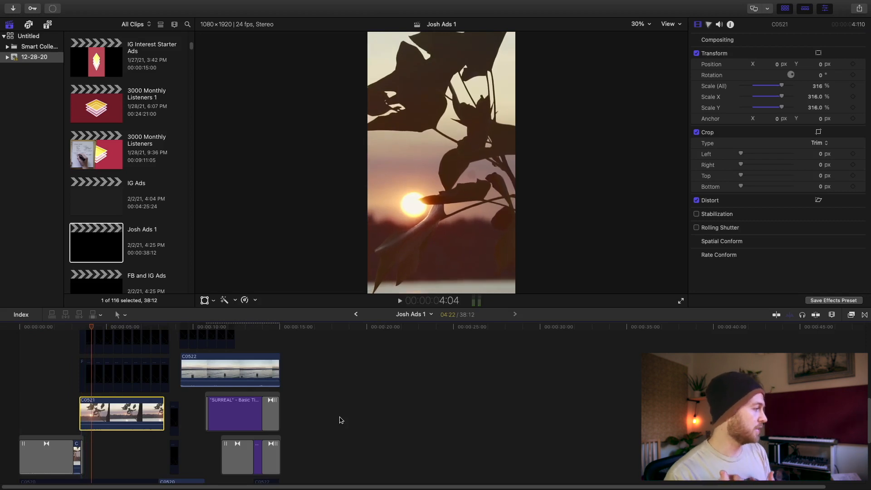
Step: Play the Josh Ads 1 project from 4:04 to 14:06 while examining its layered clips, and return the playhead to the start
scroll(129, 421, down, 3)
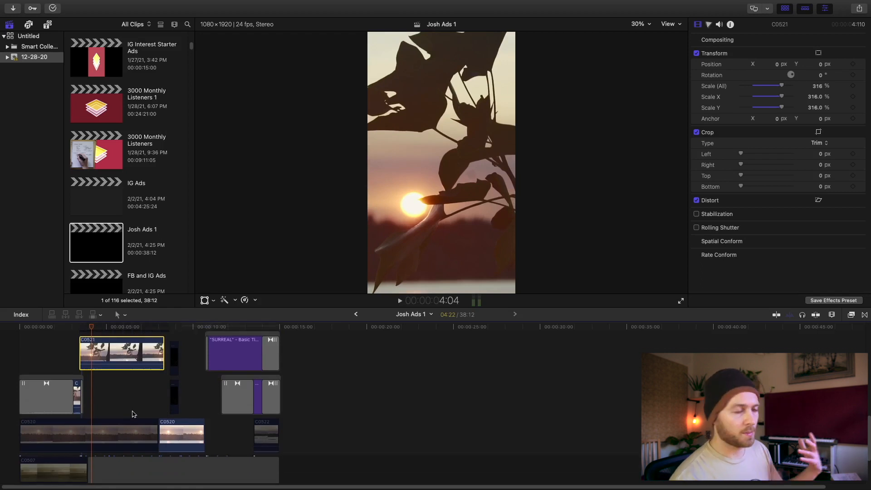
scroll(132, 412, down, 3)
scroll(136, 424, up, 8)
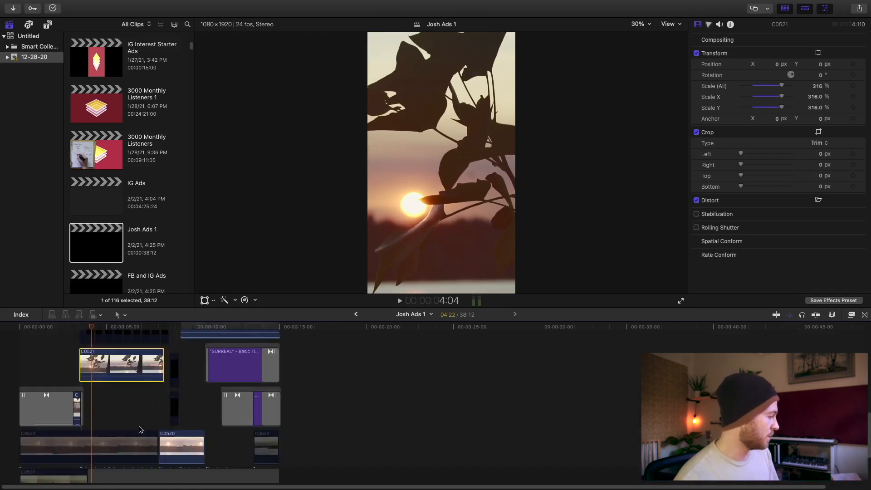
key(space)
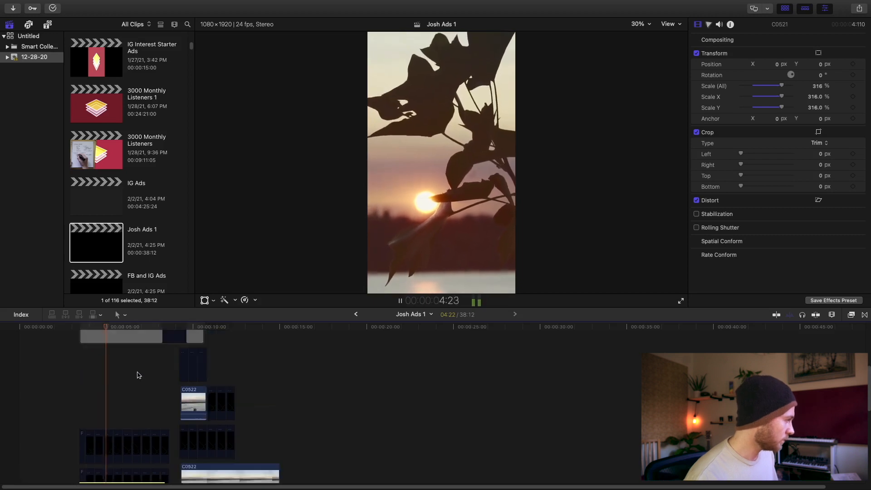
scroll(137, 378, down, 2)
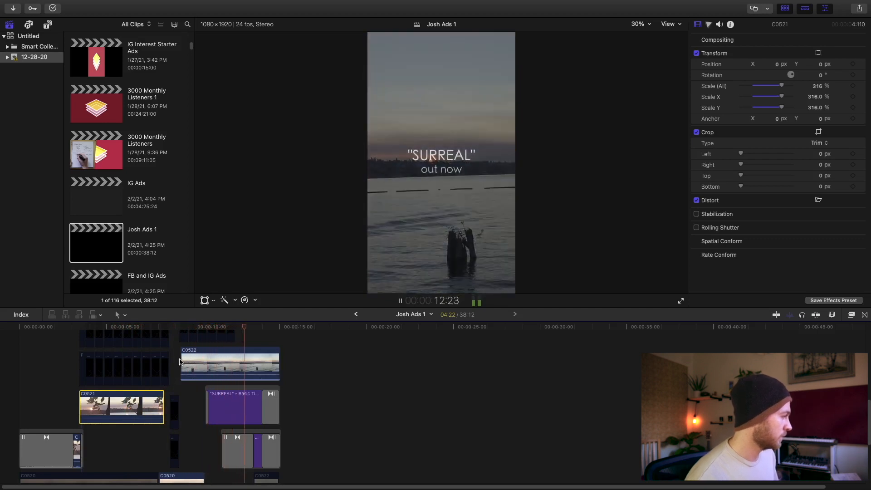
key(space)
scroll(142, 382, up, 3)
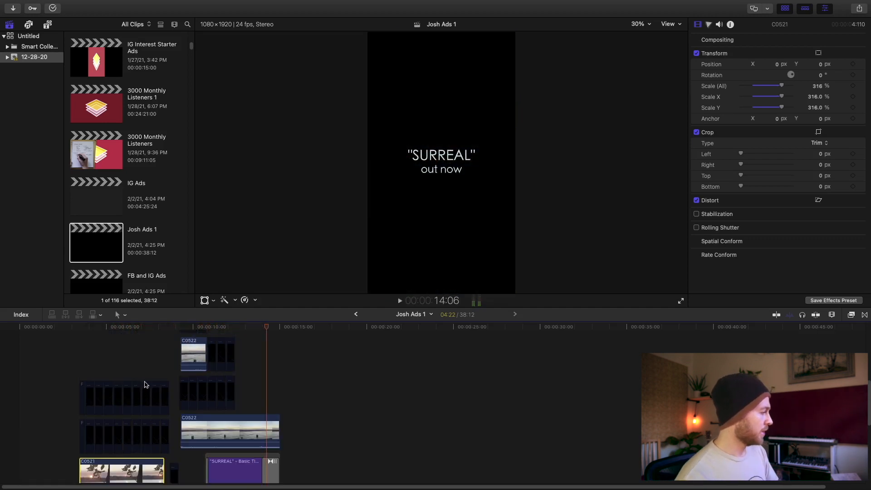
scroll(113, 364, up, 3)
click(21, 329)
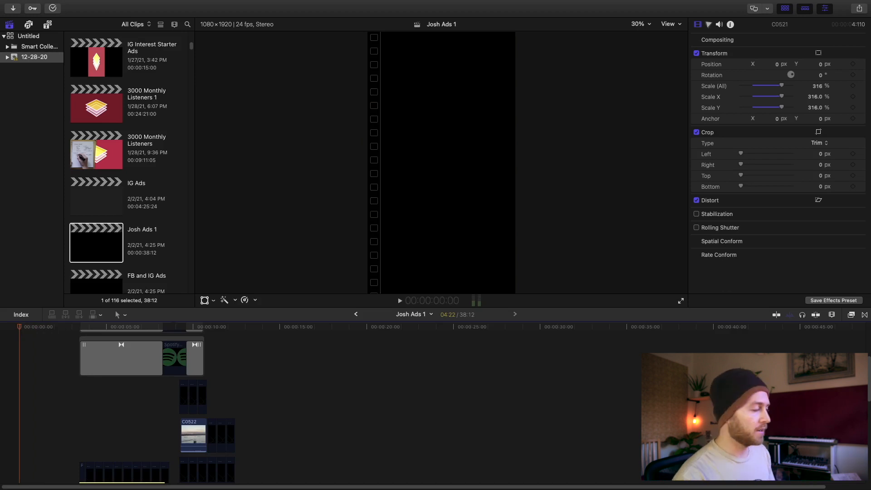
Step: Change the Josh Ads 1 project settings to a Custom video format with a resolution of 1080 x 1350
scroll(53, 389, down, 2)
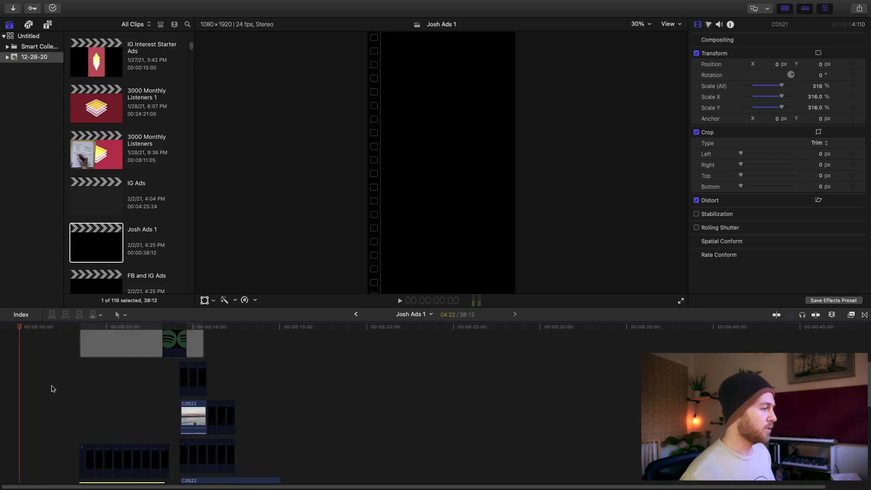
scroll(55, 426, up, 7)
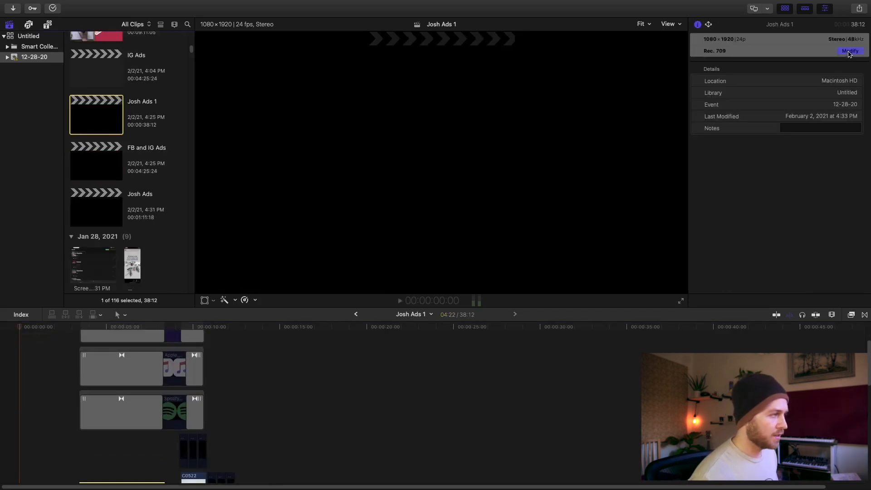
click(849, 51)
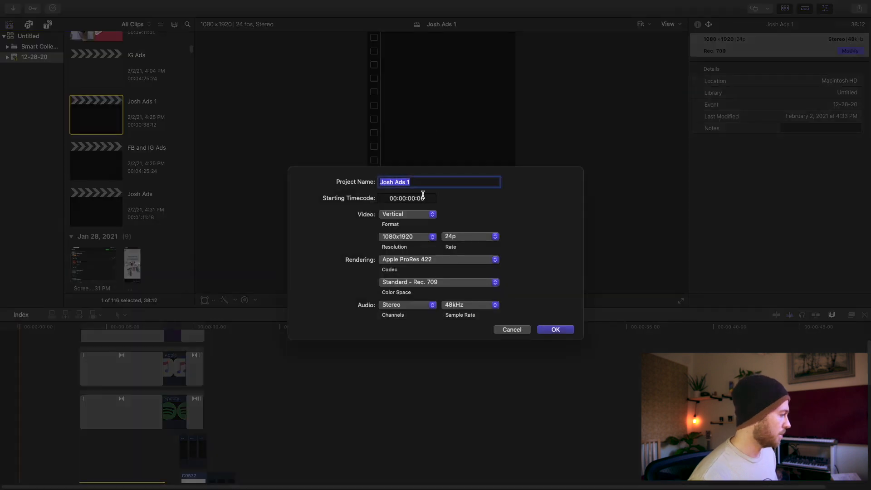
click(433, 215)
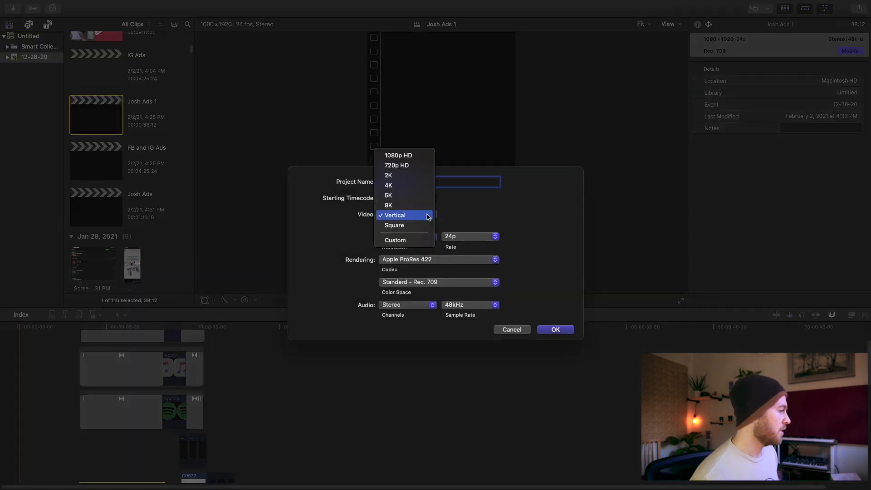
click(408, 238)
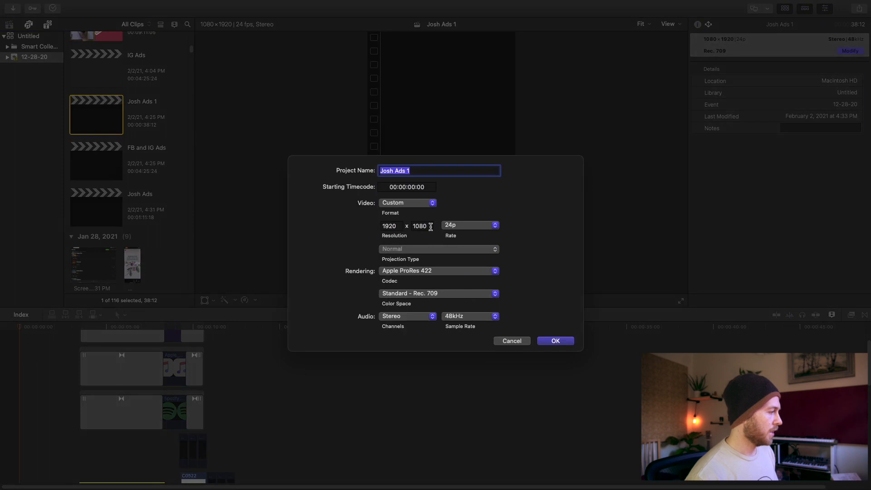
double_click(400, 227)
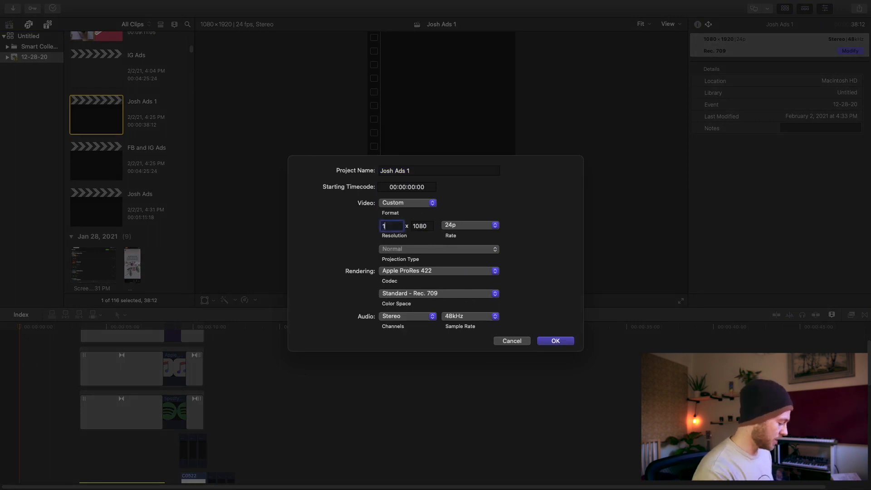
key(Tab)
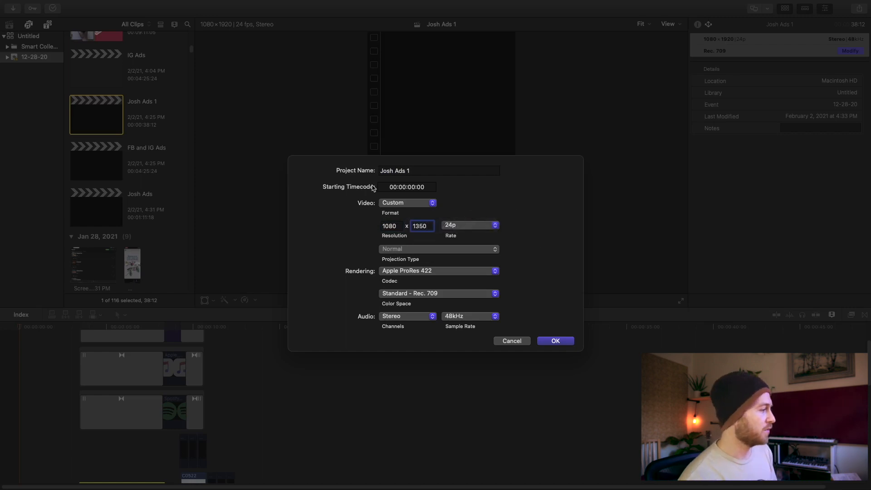
click(555, 341)
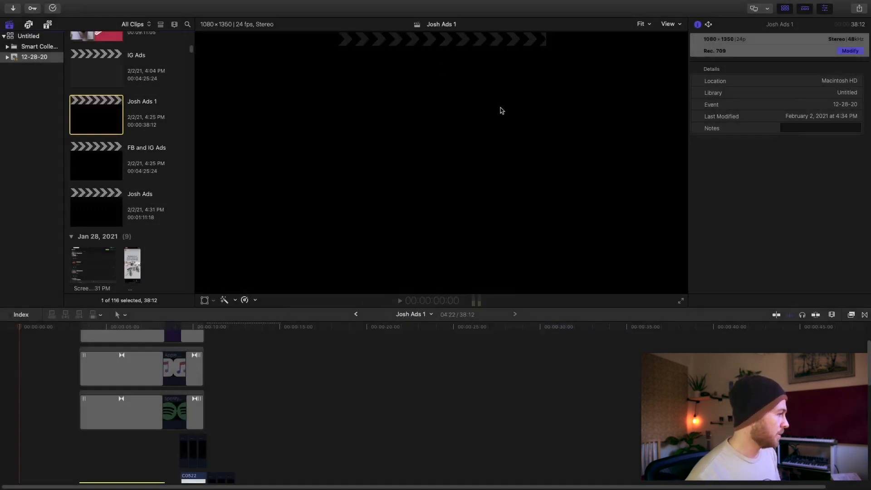
Step: Set the overall scale of the C0521 leaf and sunset clip to 225 %
drag(98, 326, 26, 328)
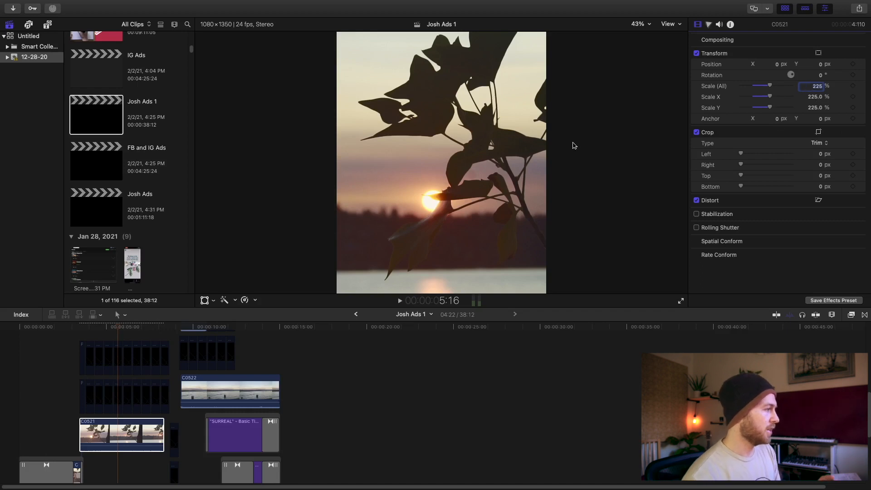
scroll(416, 334, up, 2)
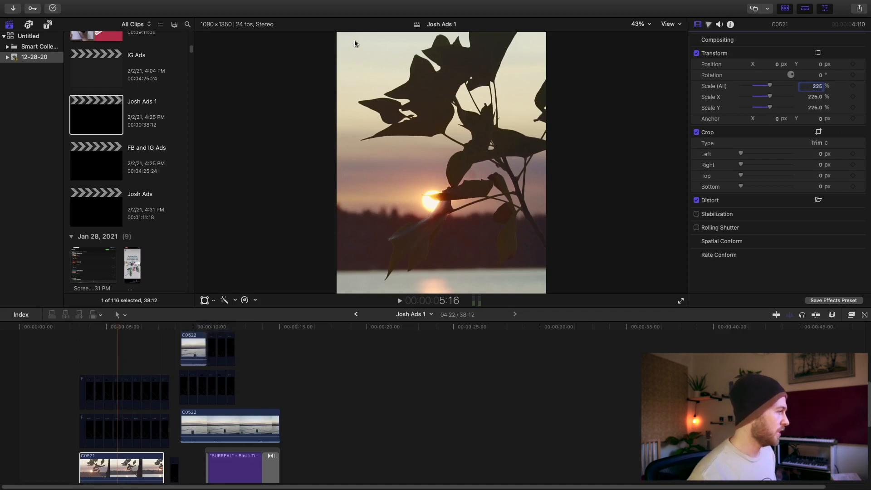
scroll(176, 366, down, 3)
Step: Try shifting the C0521 clip's X position to about 48 px, and undo the shift
click(125, 421)
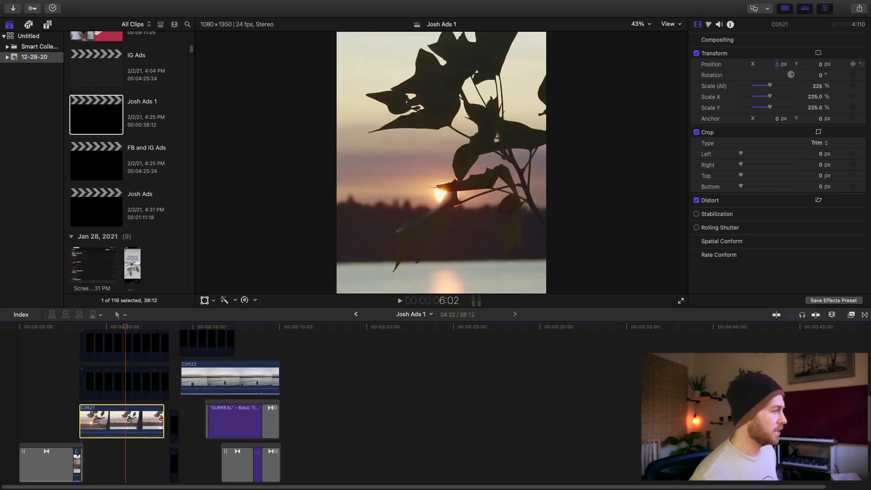
drag(774, 64, 776, 67)
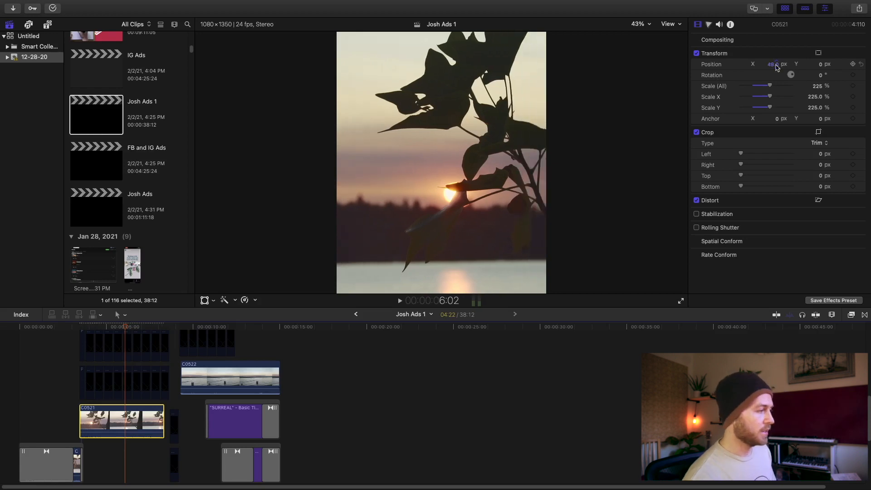
key(super+z)
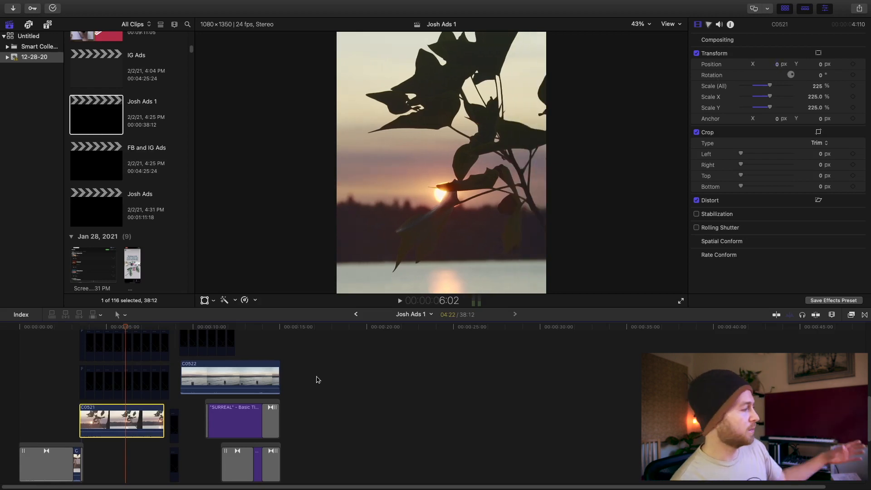
scroll(316, 388, down, 5)
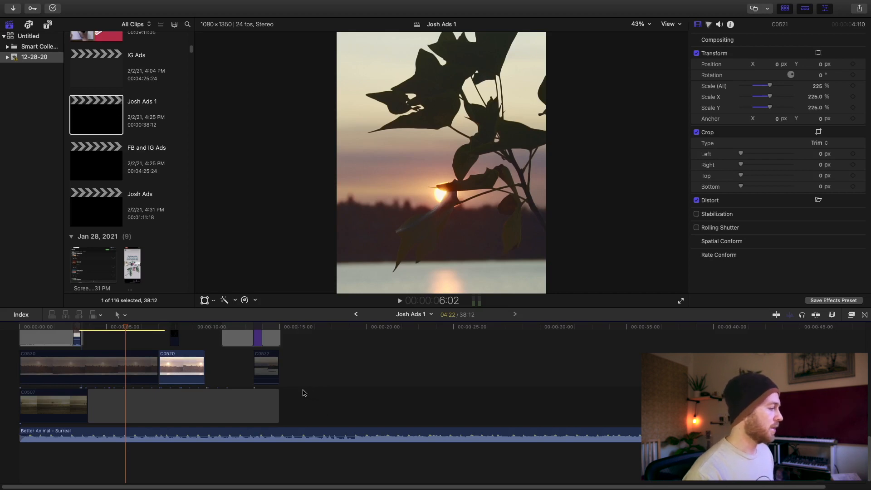
scroll(324, 410, up, 5)
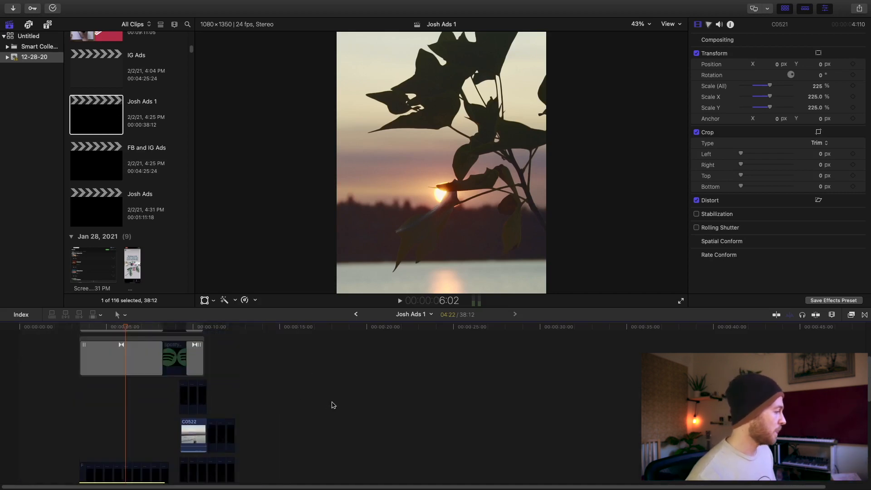
scroll(344, 398, down, 3)
scroll(344, 397, down, 4)
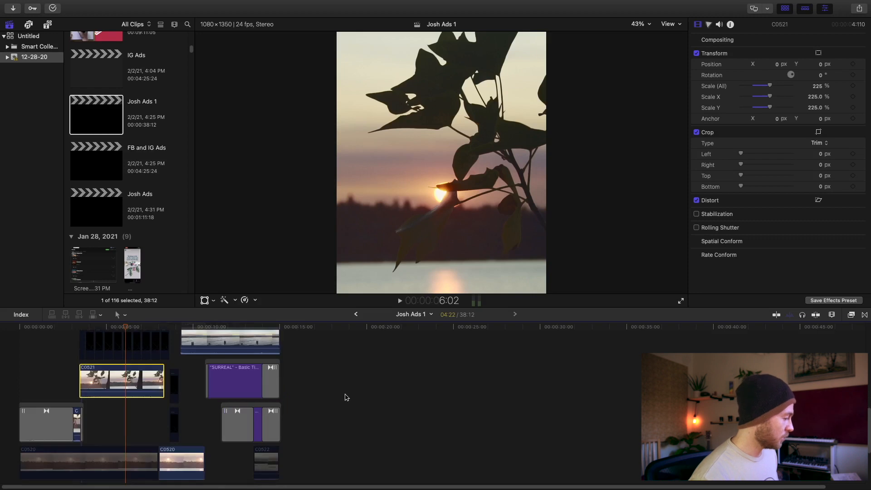
scroll(353, 394, down, 5)
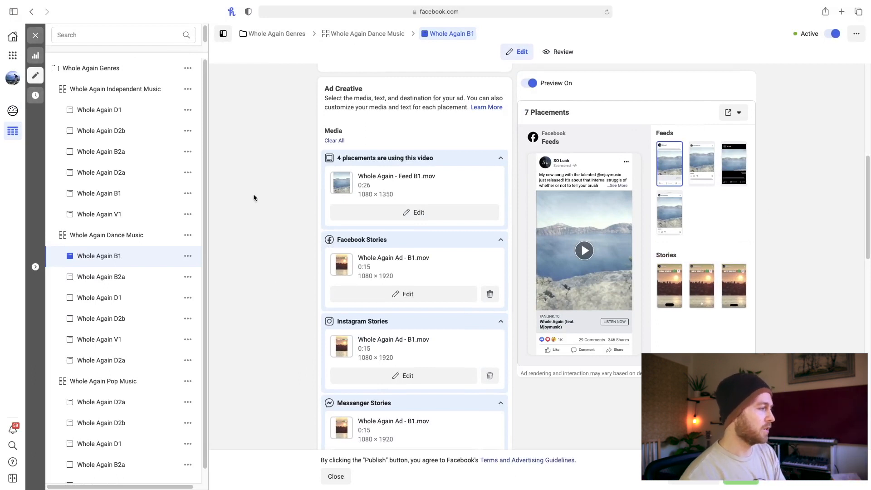
Step: Switch to Facebook Ads Manager, view the Whole Again Genres campaign and Whole Again Dance Music ad set, and open its Whole Again B1 ad
click(100, 236)
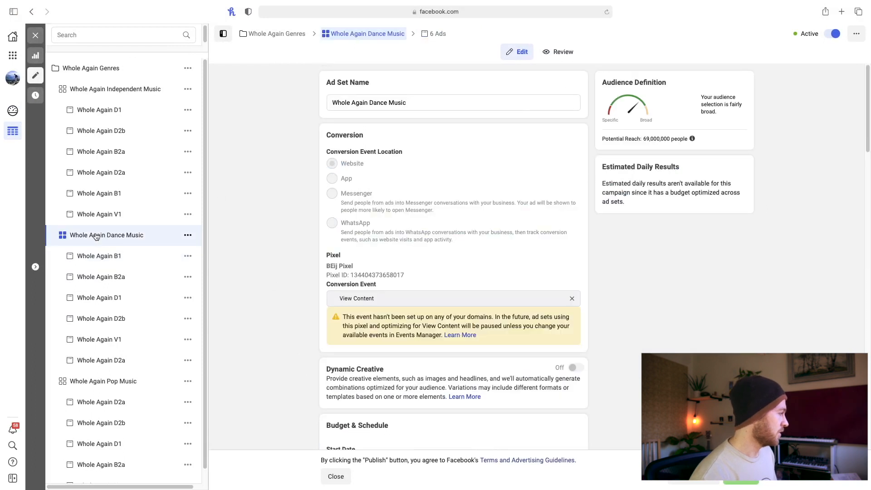
click(114, 69)
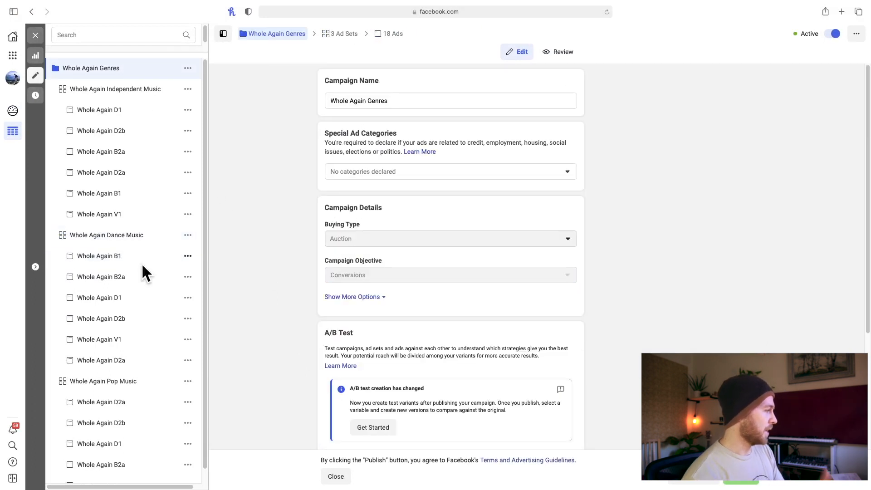
click(130, 239)
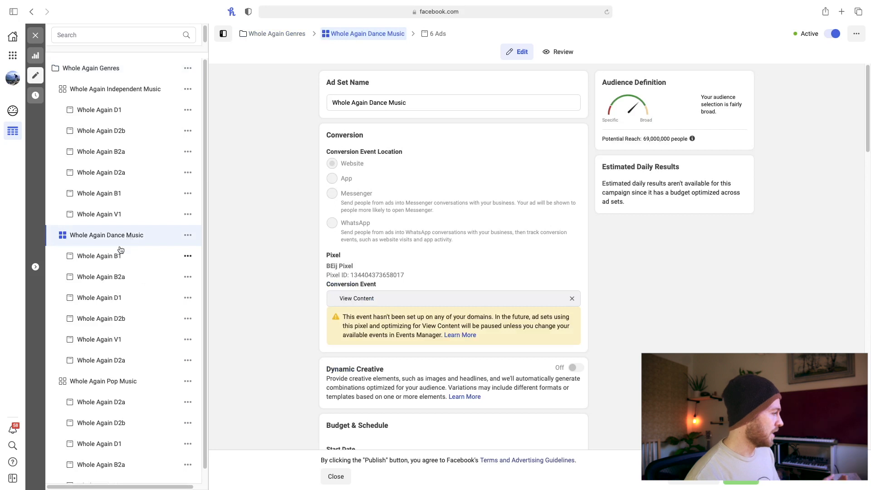
click(110, 259)
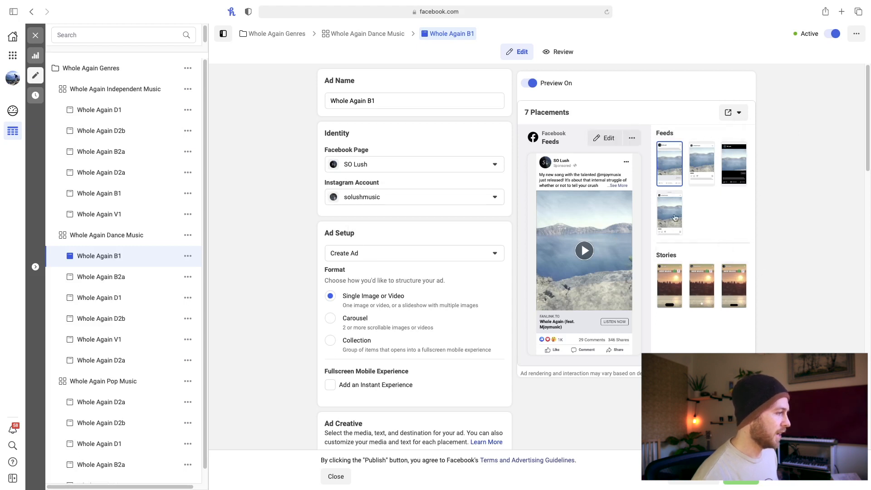
Step: Preview the Whole Again B1 ad in the Facebook Stories, Instagram Explore and Instagram Feed placements
click(665, 285)
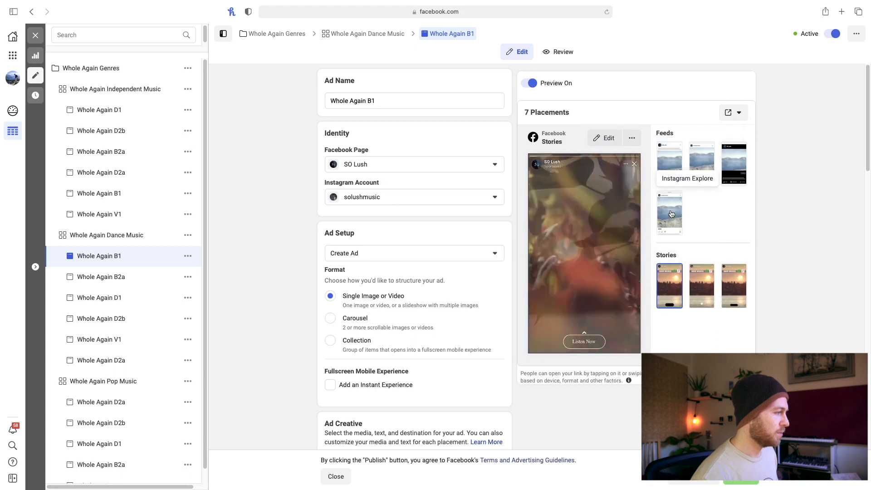
click(674, 213)
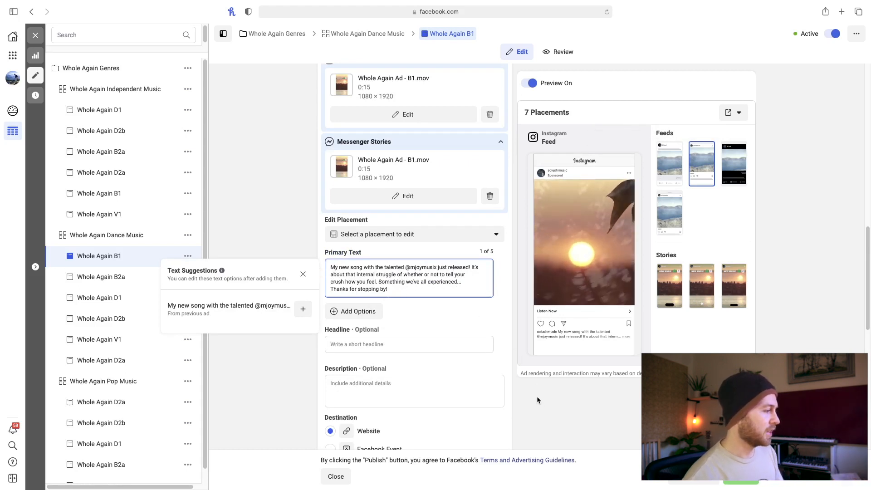
click(545, 432)
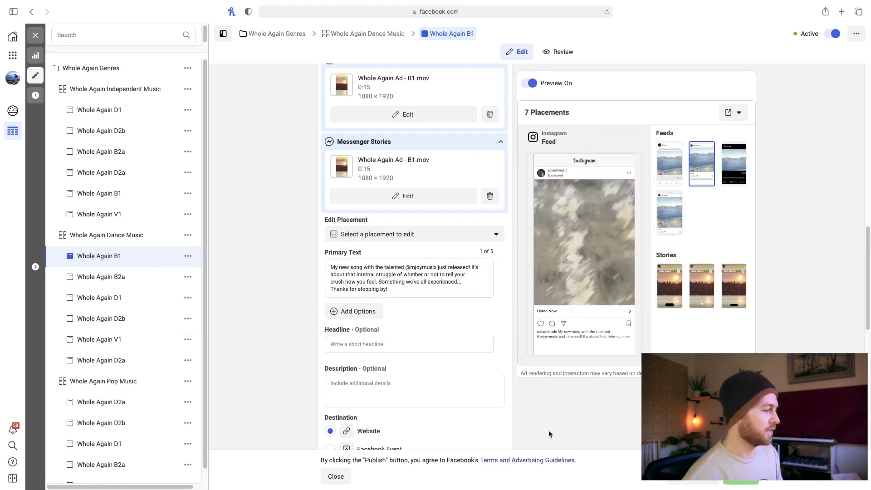